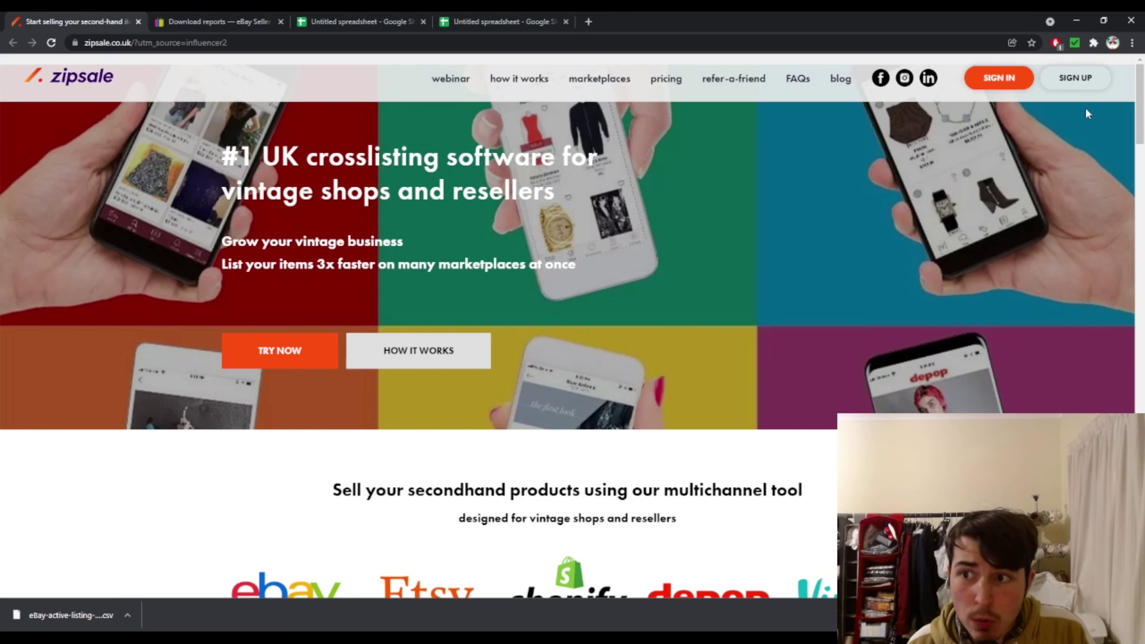
- Register a new Zipsale account with an e-mail address, a password and a pasted promo code
left_click(1078, 78)
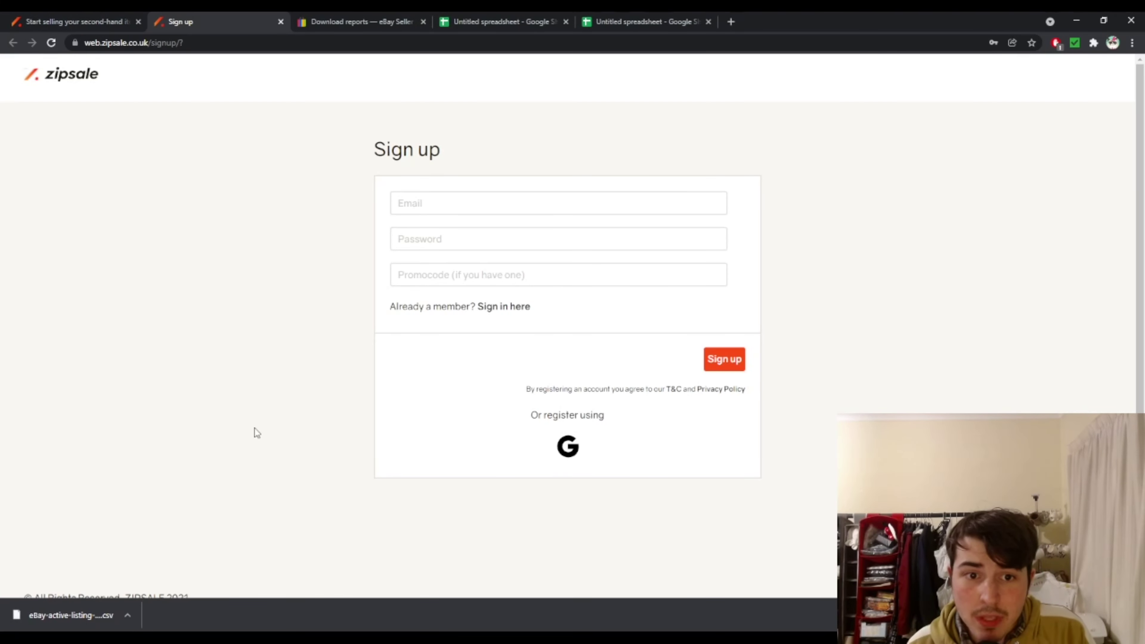
left_click(412, 209)
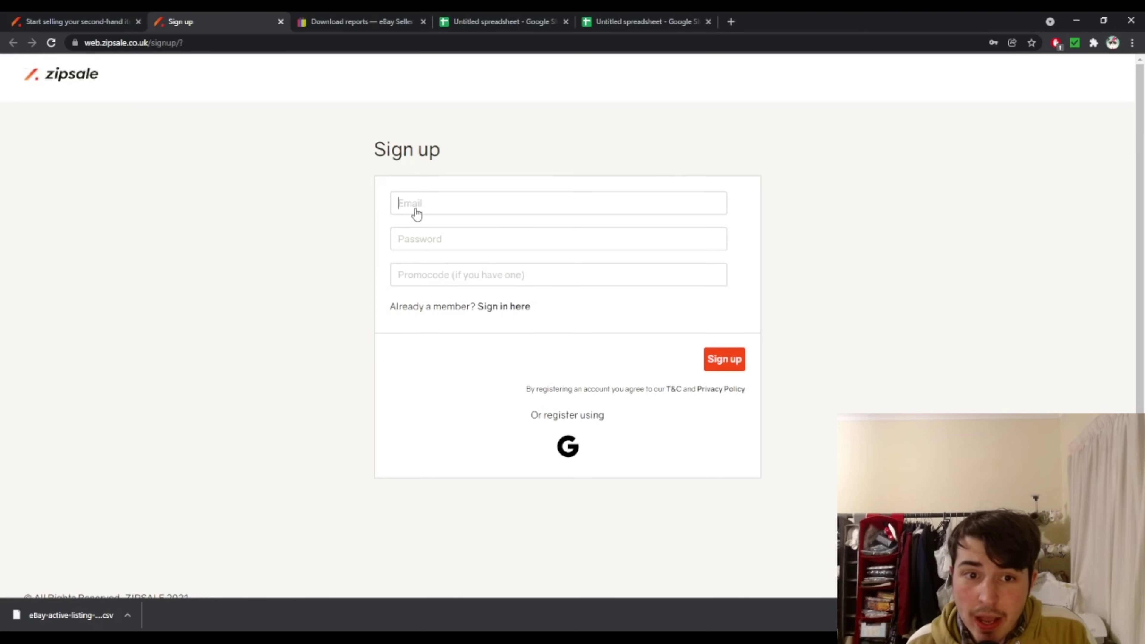
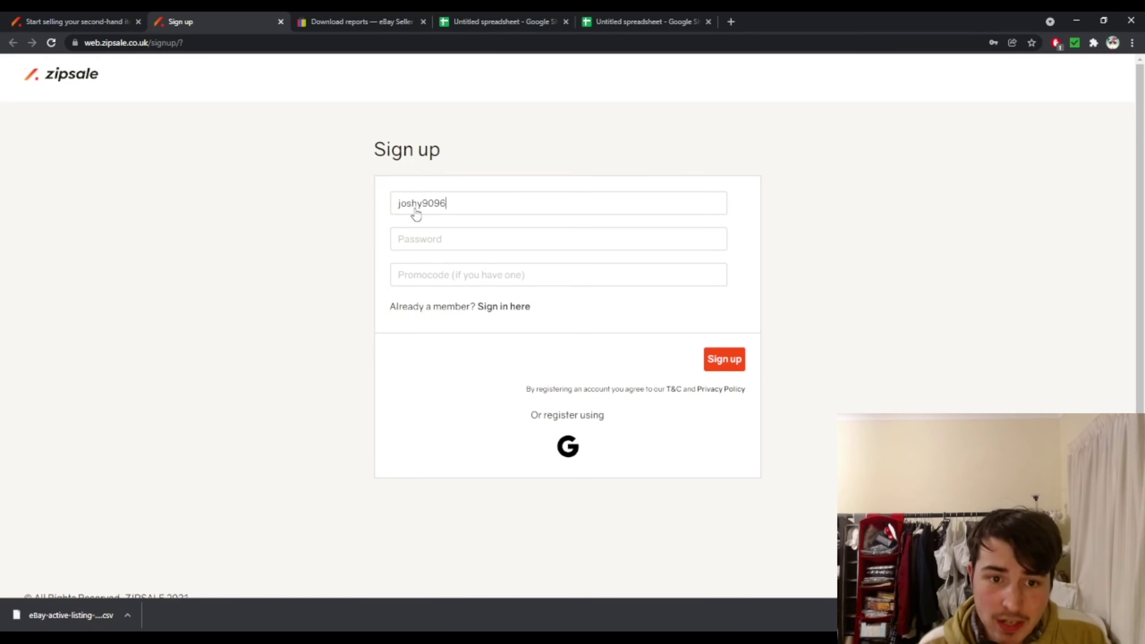
left_click(425, 226)
left_click(428, 248)
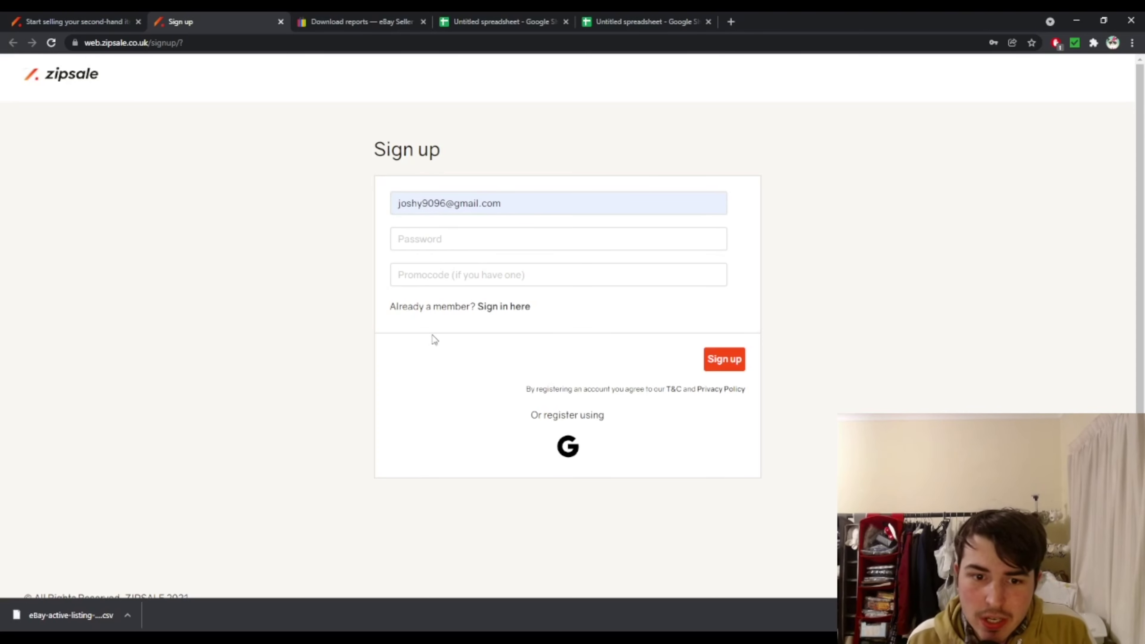
left_click(586, 263)
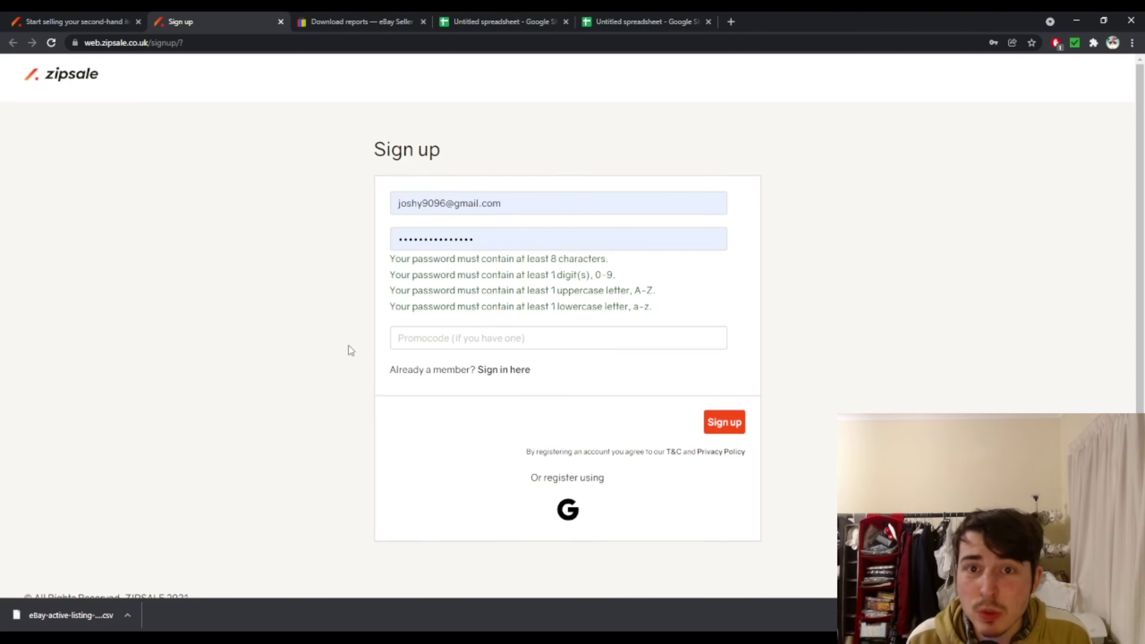
left_click(433, 344)
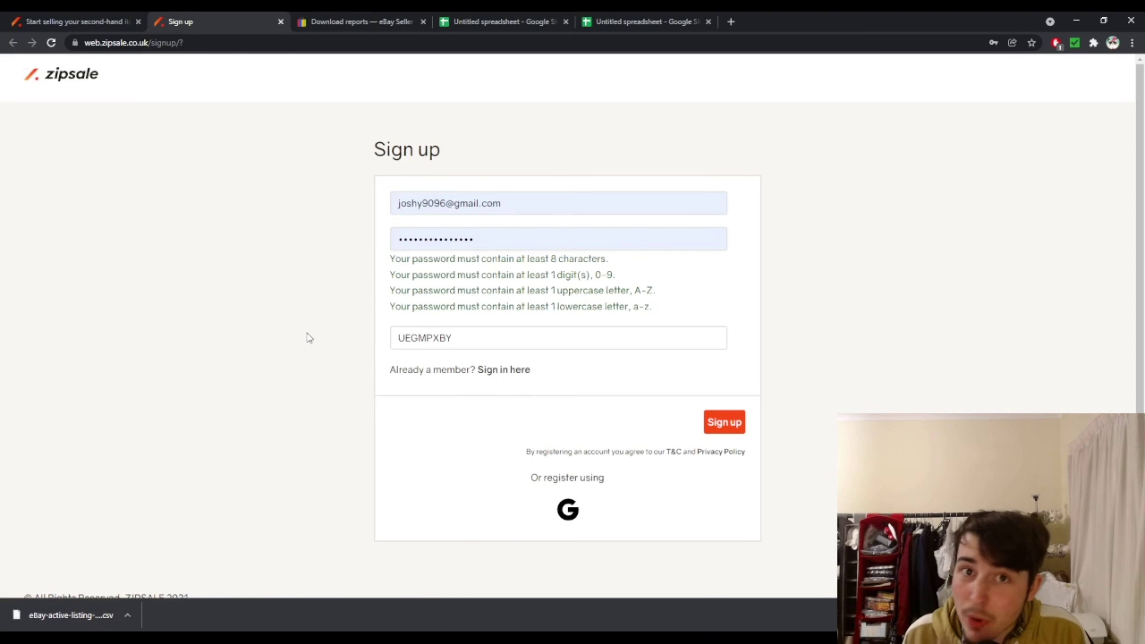
left_click(718, 426)
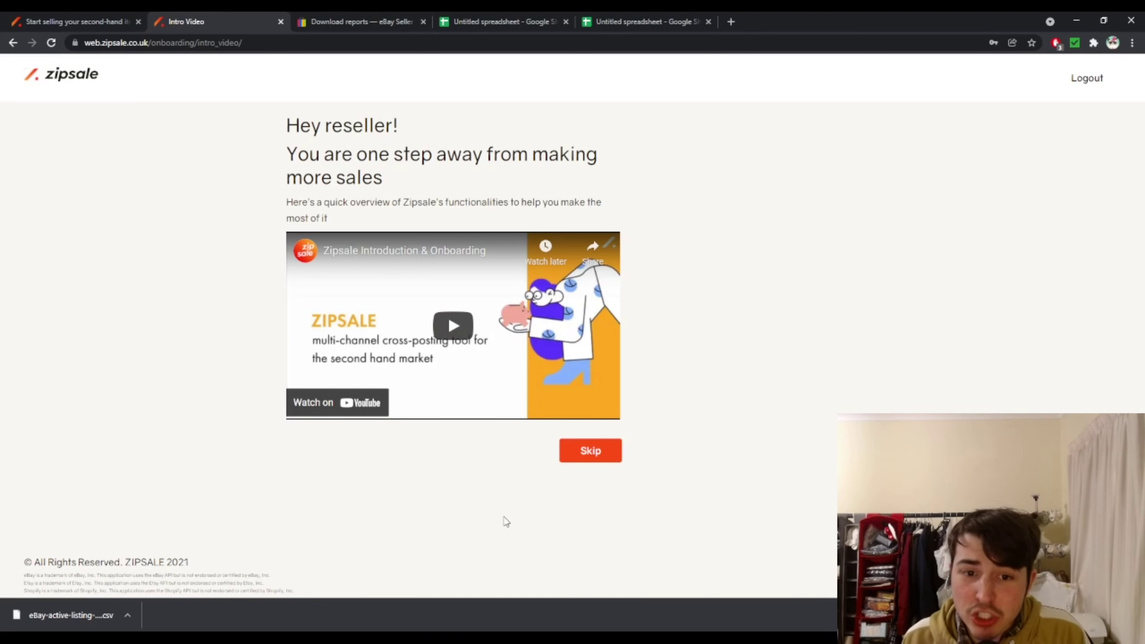
- Skip the intro video and review the marketplace list: eBay, Etsy, Shopify, Depop and Vinted
left_click(588, 458)
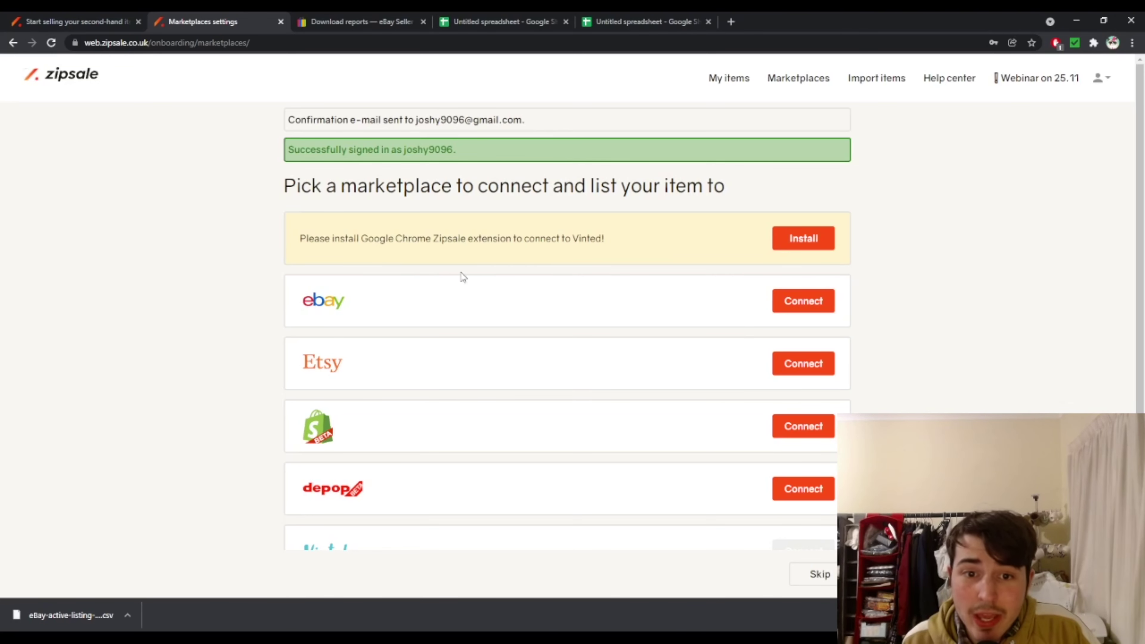
left_click_drag(574, 238, 614, 248)
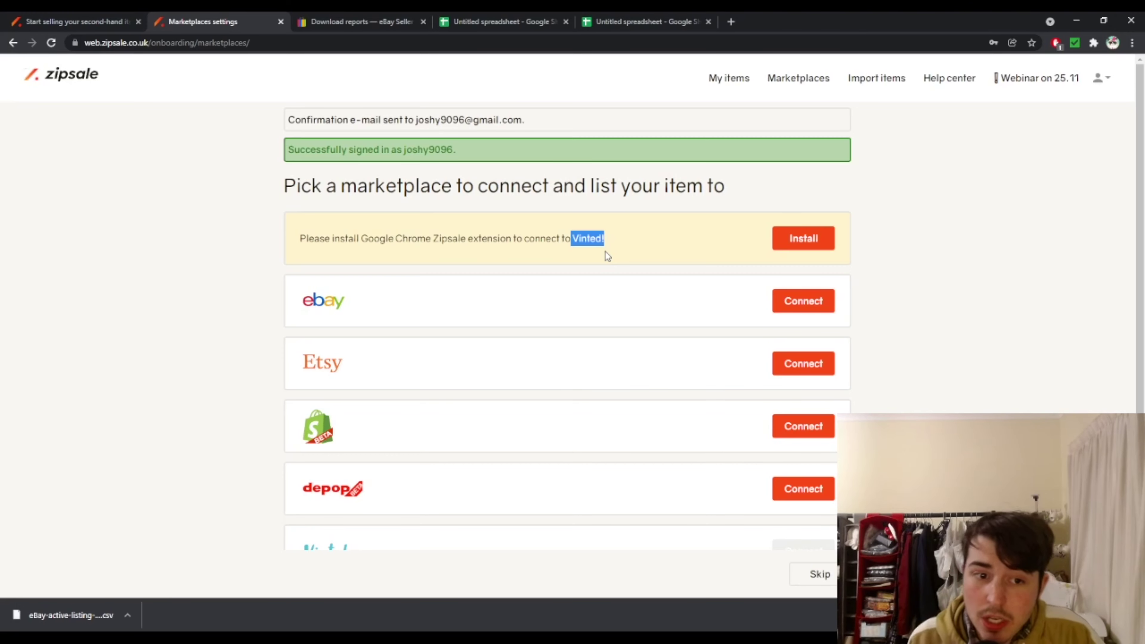
left_click(605, 252)
scroll(575, 278, "down", 4)
scroll(514, 288, "up", 1)
scroll(496, 315, "down", 1)
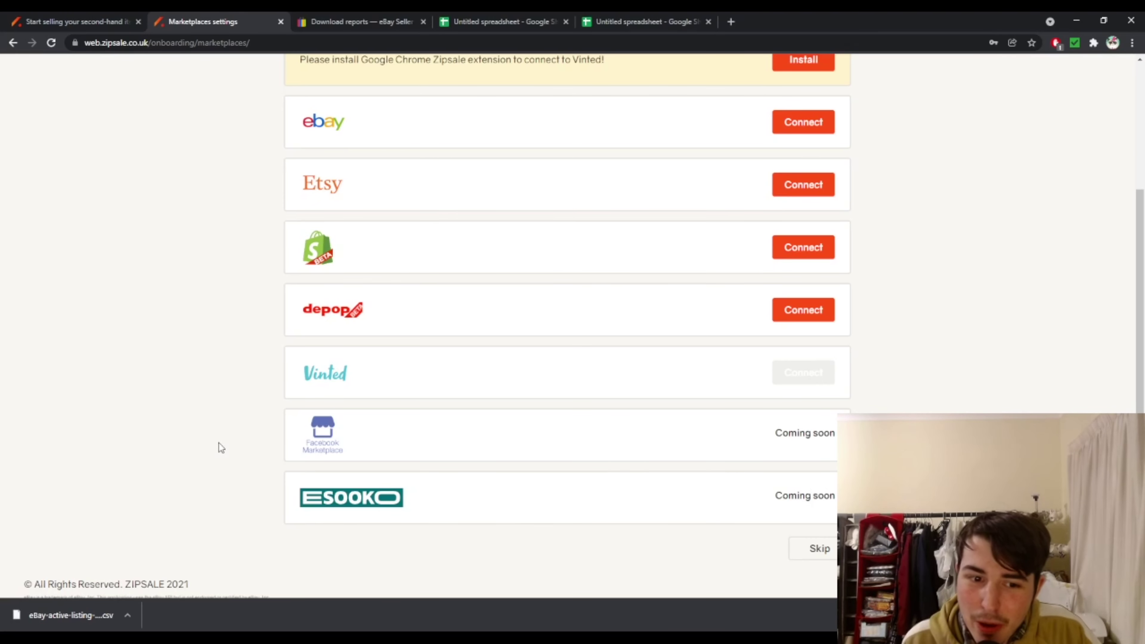
scroll(308, 262, "up", 1)
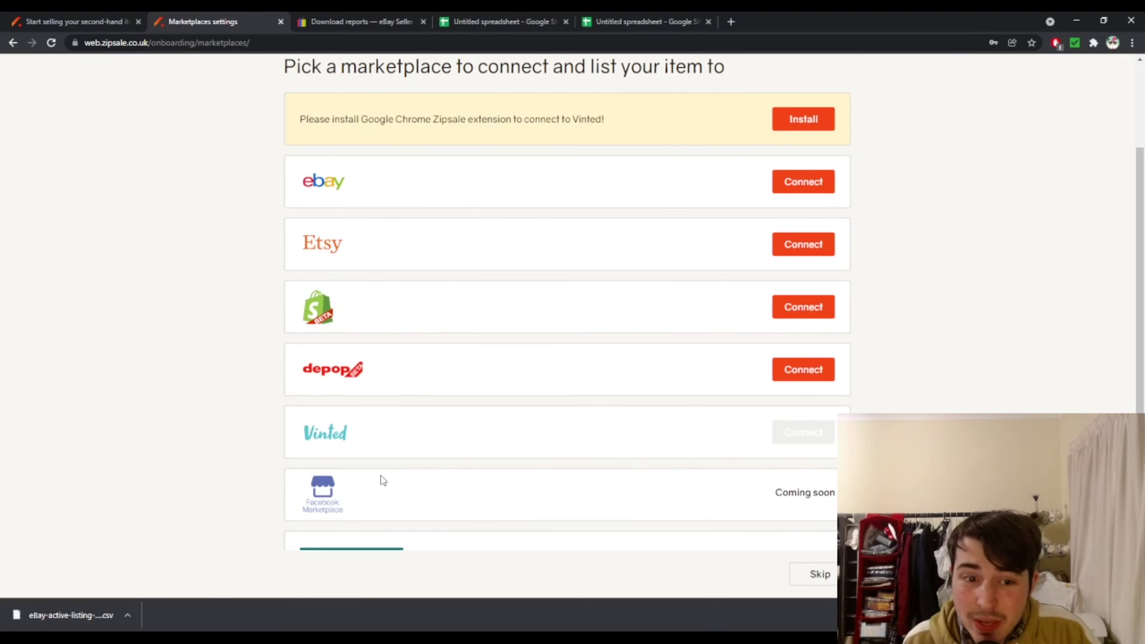
scroll(361, 460, "up", 2)
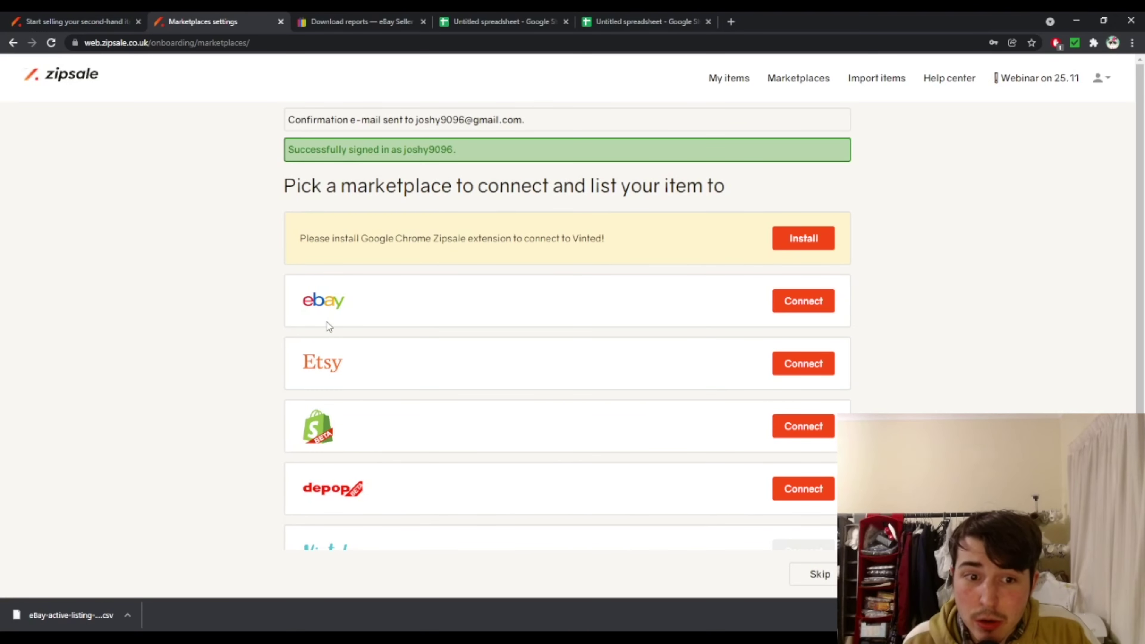
- Connect eBay by signing in and agreeing to Zipsale access, then start connecting Etsy
left_click(807, 308)
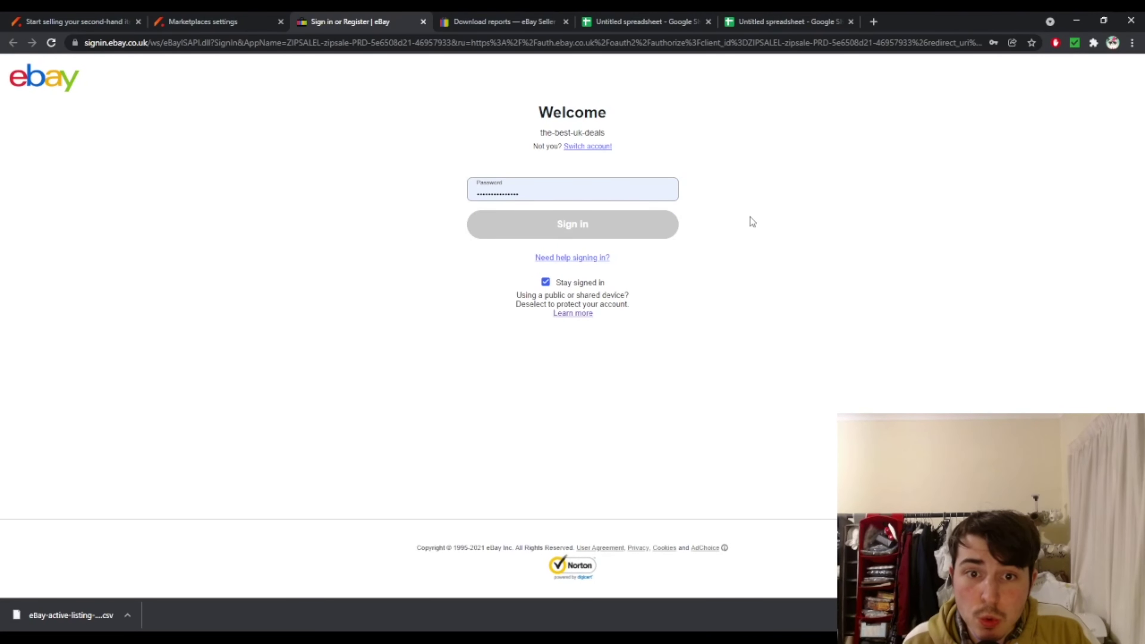
left_click(532, 224)
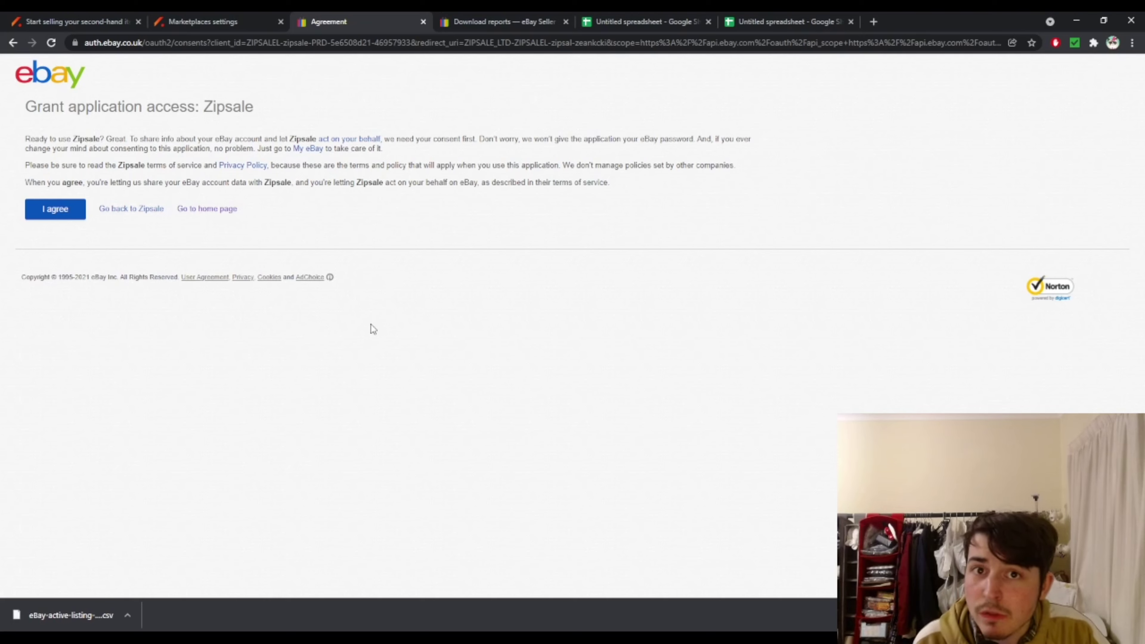
left_click(45, 212)
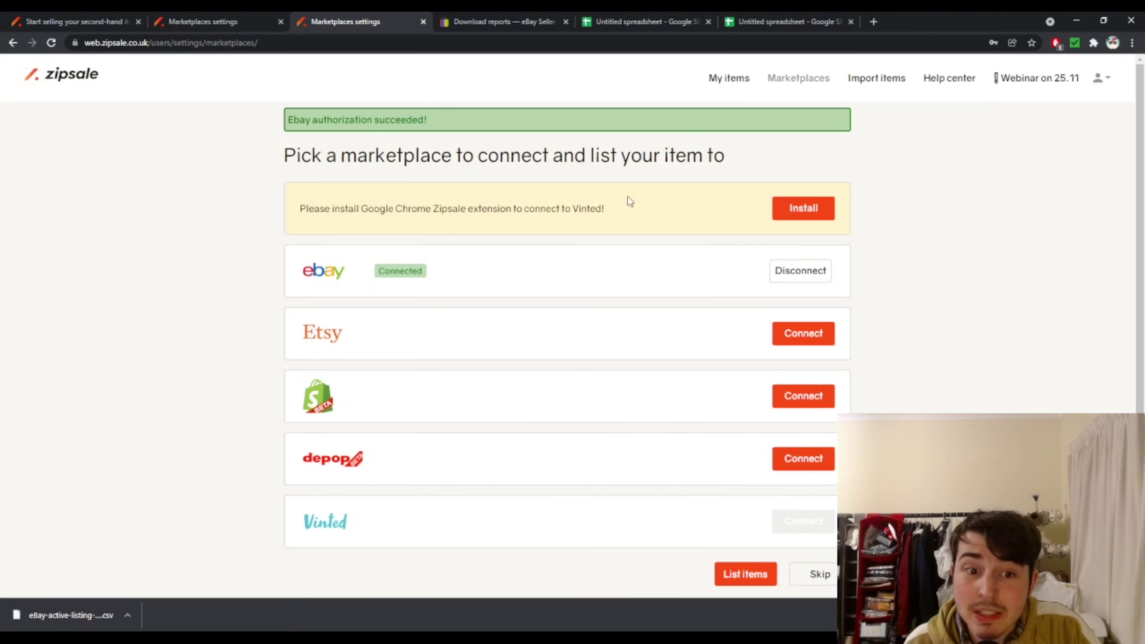
scroll(628, 198, "down", 3)
left_click(809, 217)
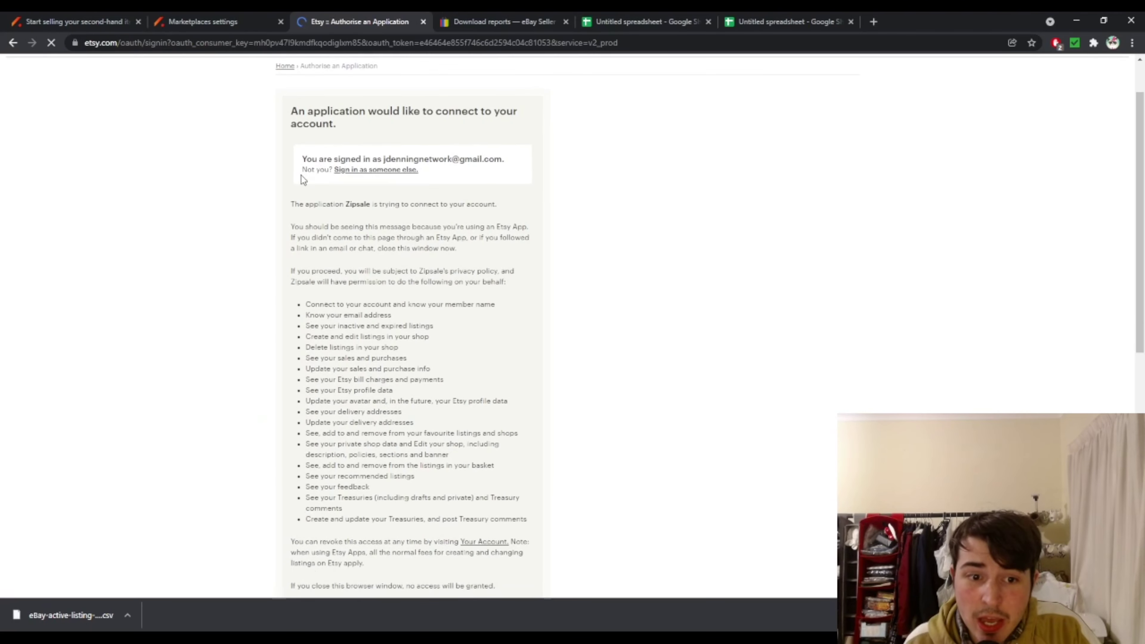
- Allow Zipsale access on Etsy's authorisation page so Etsy shows as connected
scroll(325, 135, "down", 3)
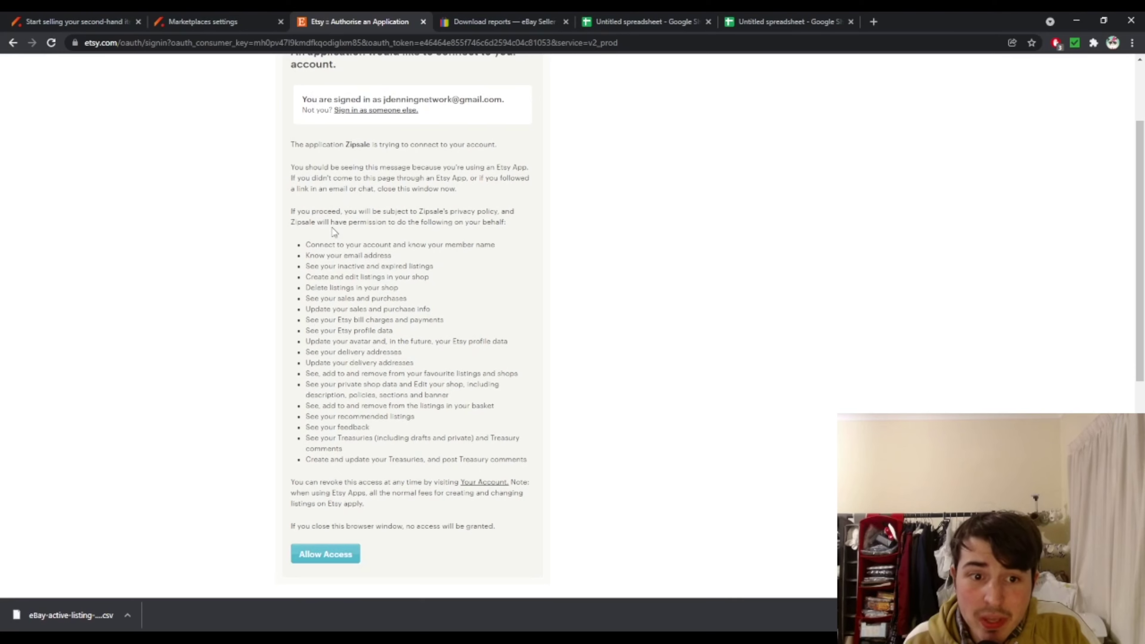
scroll(329, 235, "down", 2)
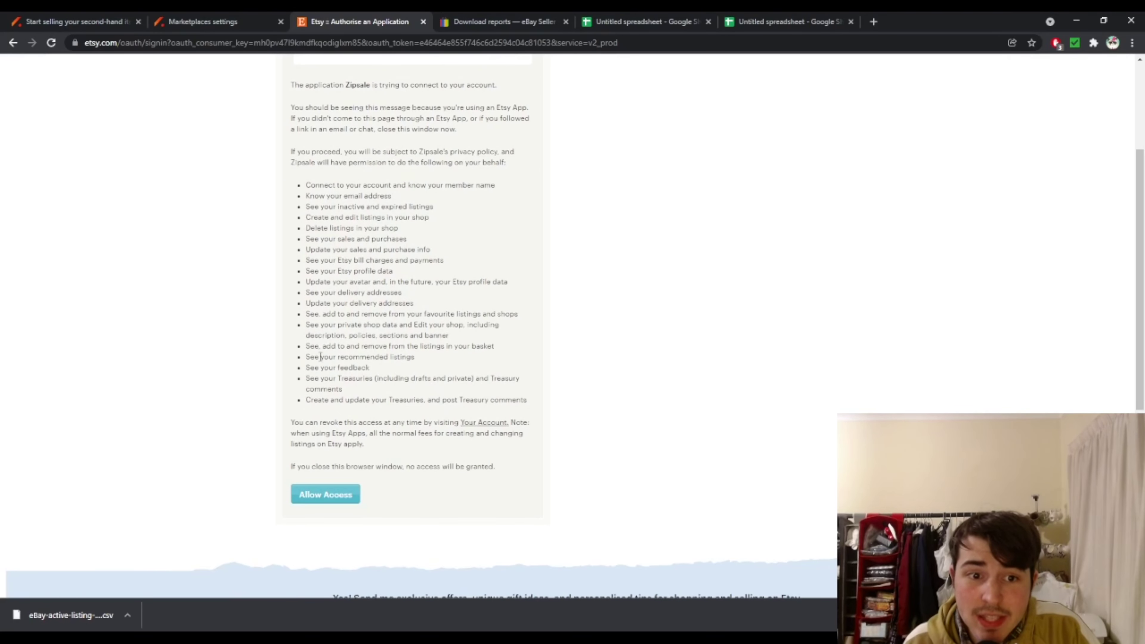
left_click(325, 495)
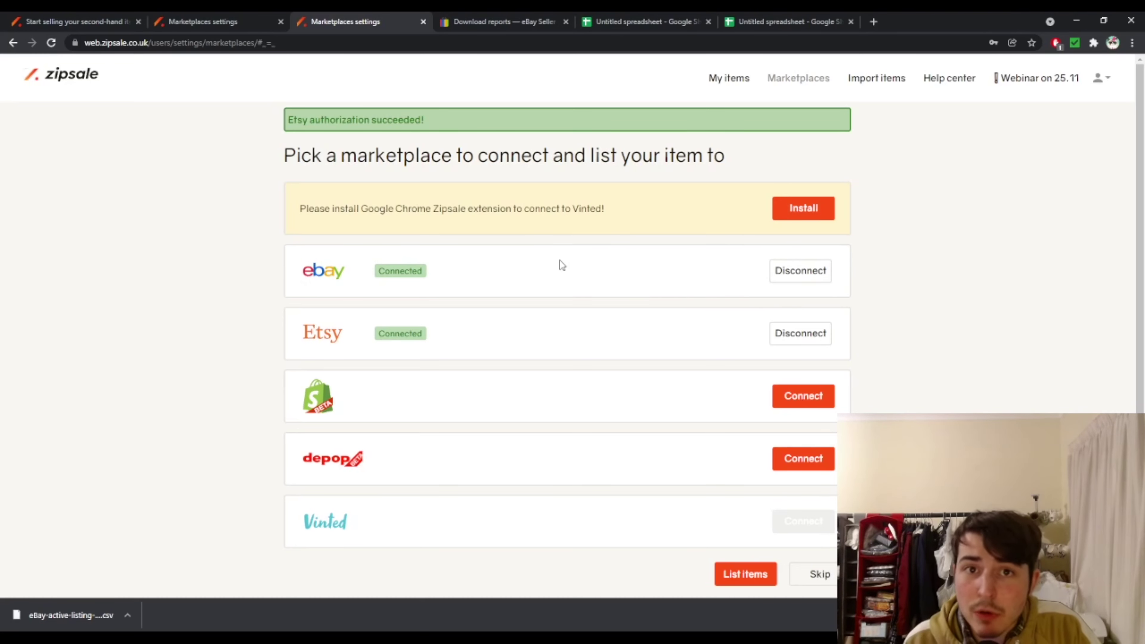
scroll(560, 261, "down", 3)
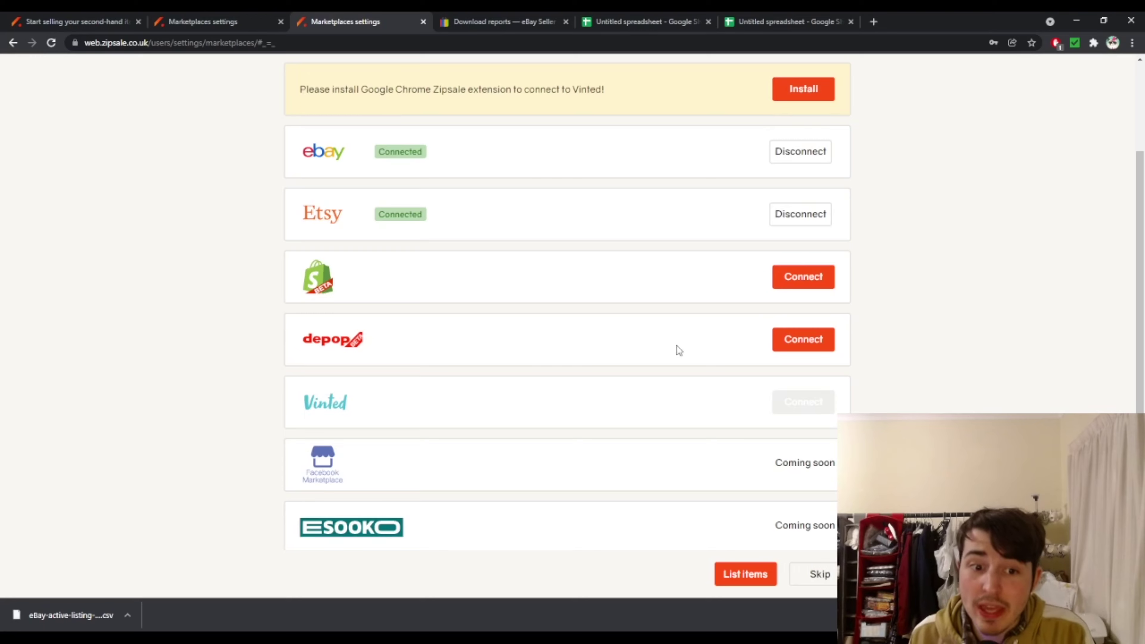
- Start a Depop connection, then close its sign-in without connecting
left_click(805, 338)
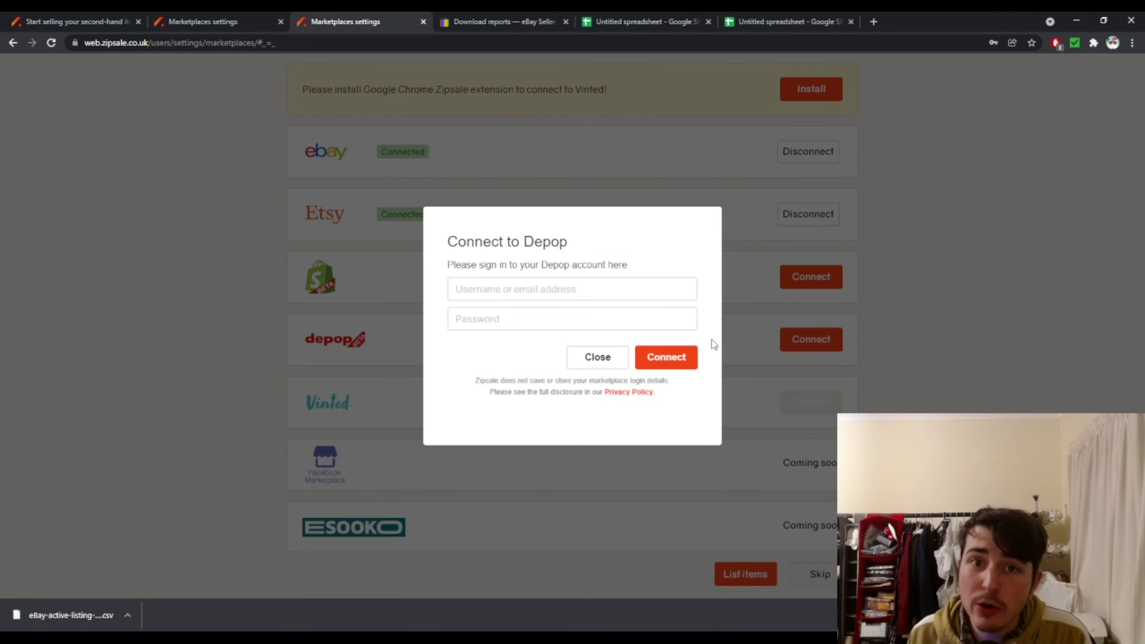
left_click(600, 357)
scroll(603, 350, "up", 3)
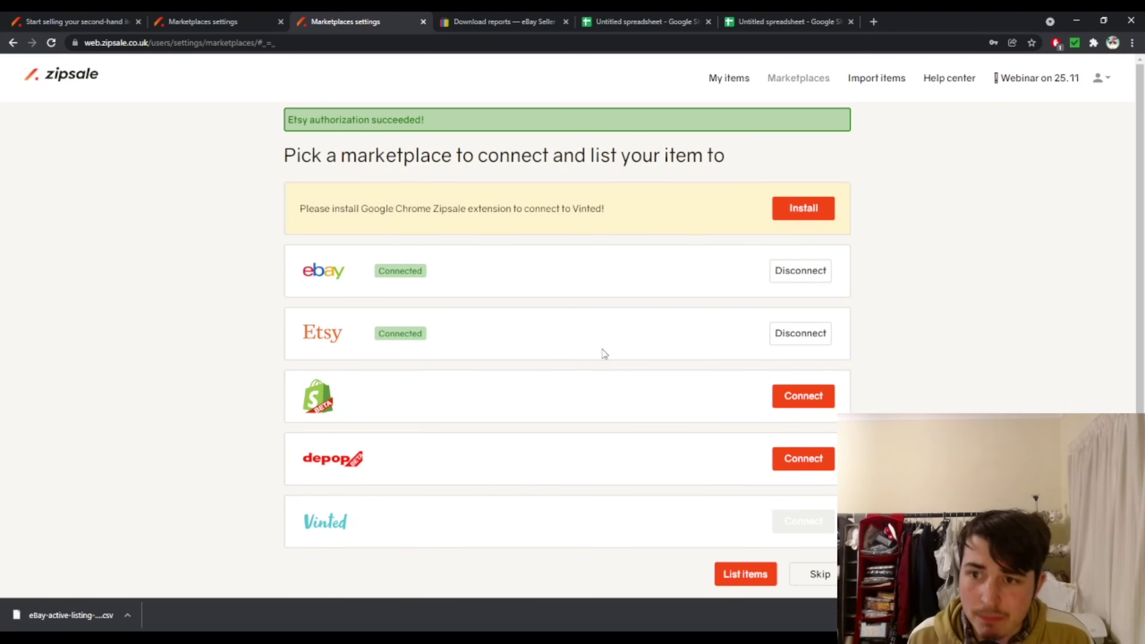
- Go to the Edit Default Policies page from the account menu
left_click(1101, 78)
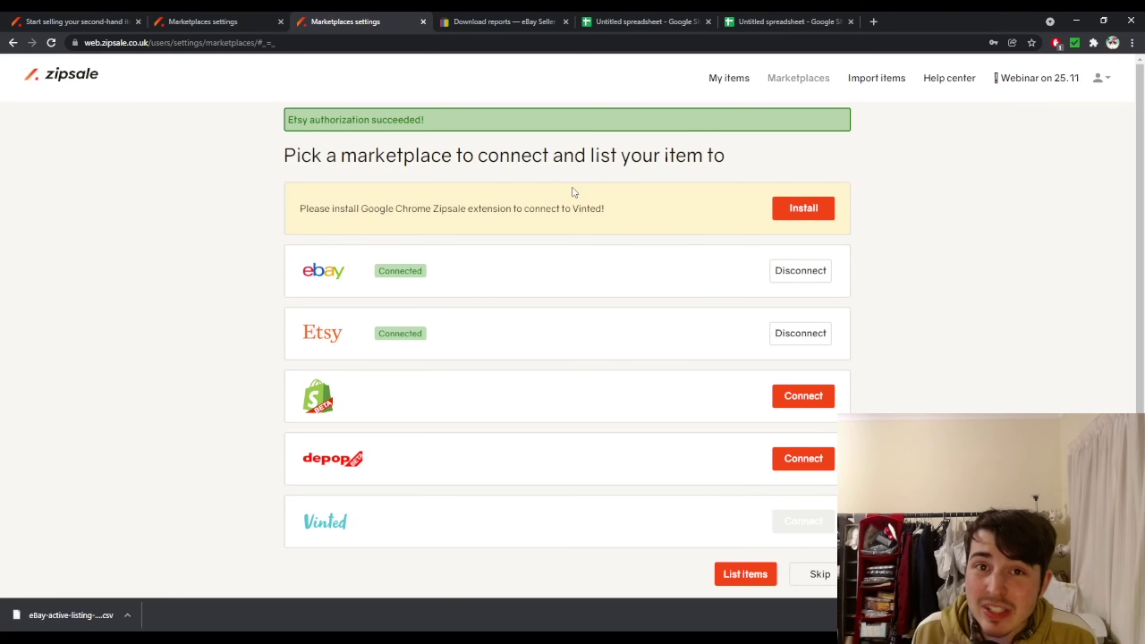
mouse_move(1097, 84)
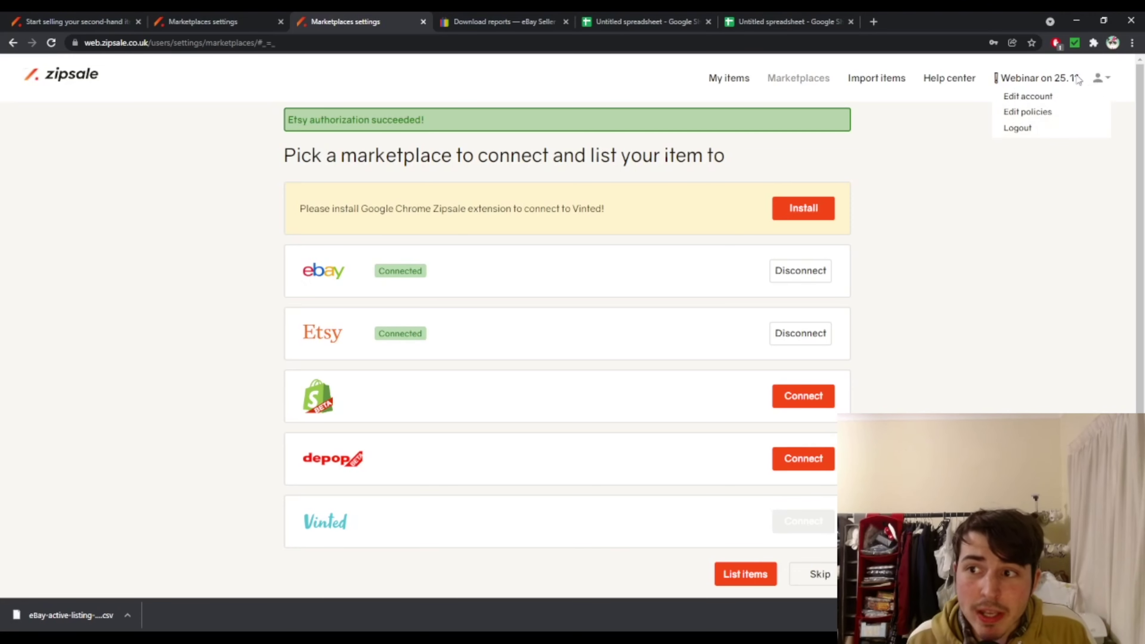
left_click(1040, 112)
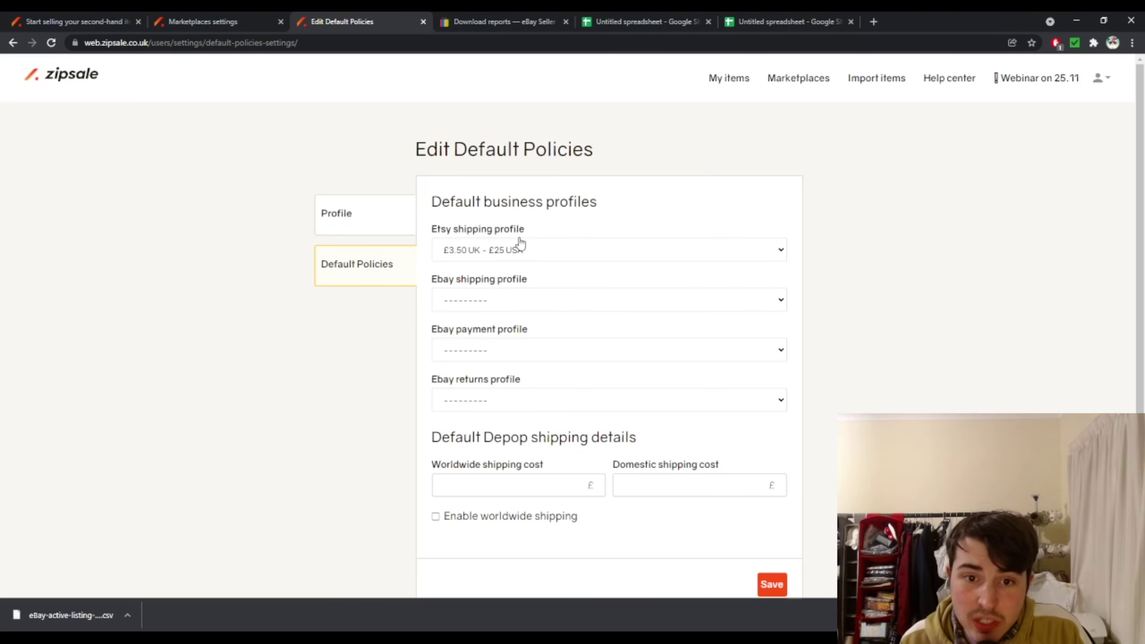
- Set eBay defaults: shipping 3 - Day dispatch HERMES FREE, Immediate pay, Returns Accepted 30 days
scroll(507, 244, "down", 2)
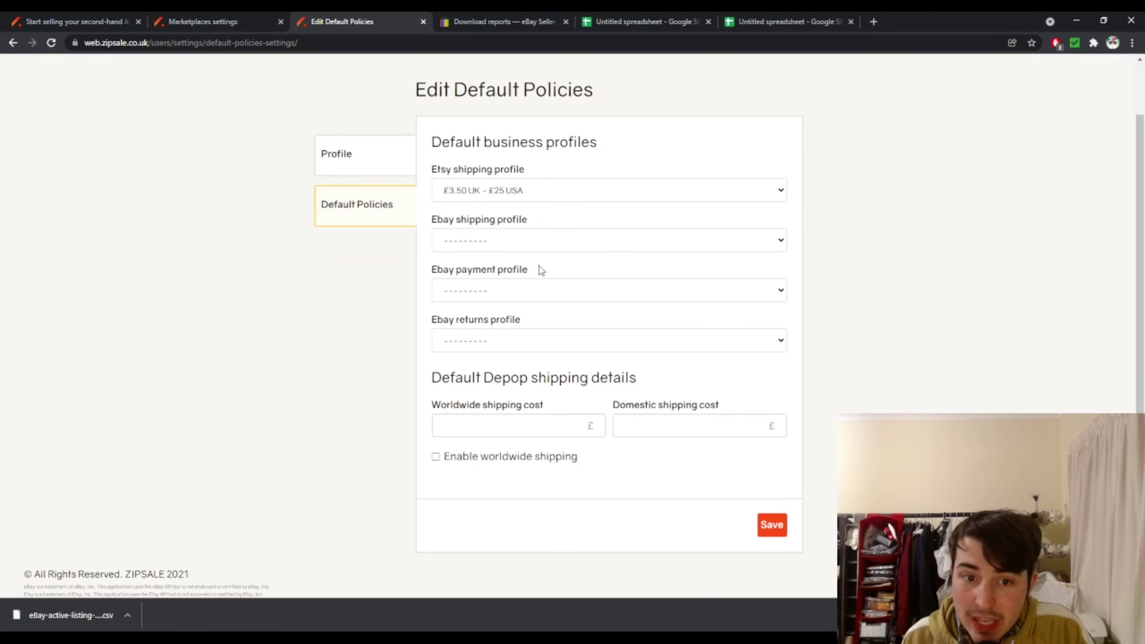
left_click(555, 270)
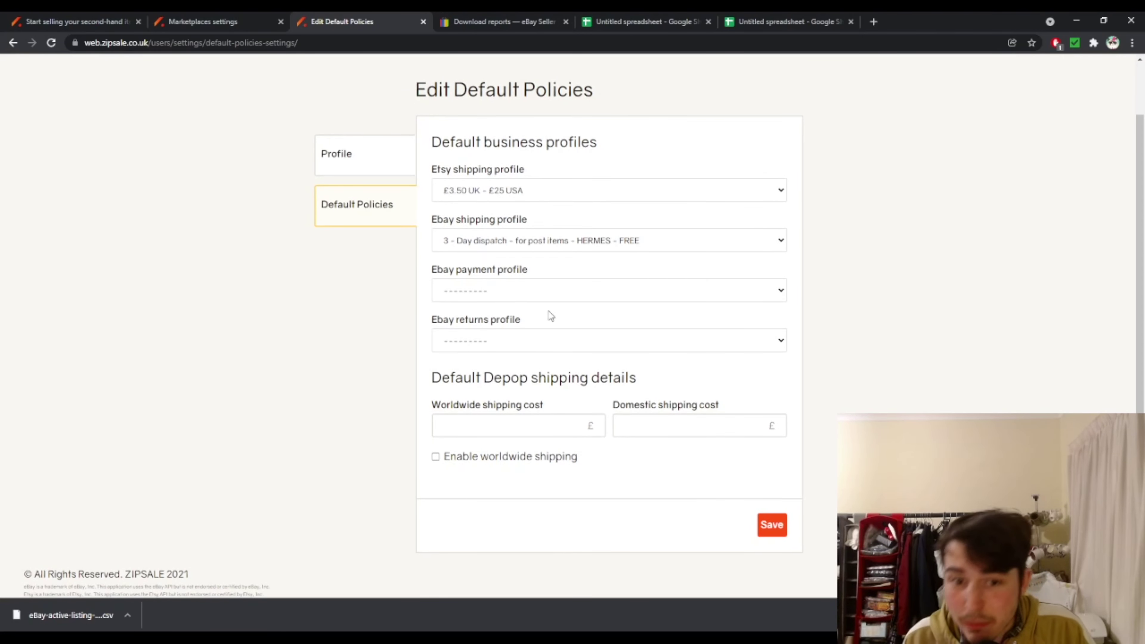
left_click(548, 325)
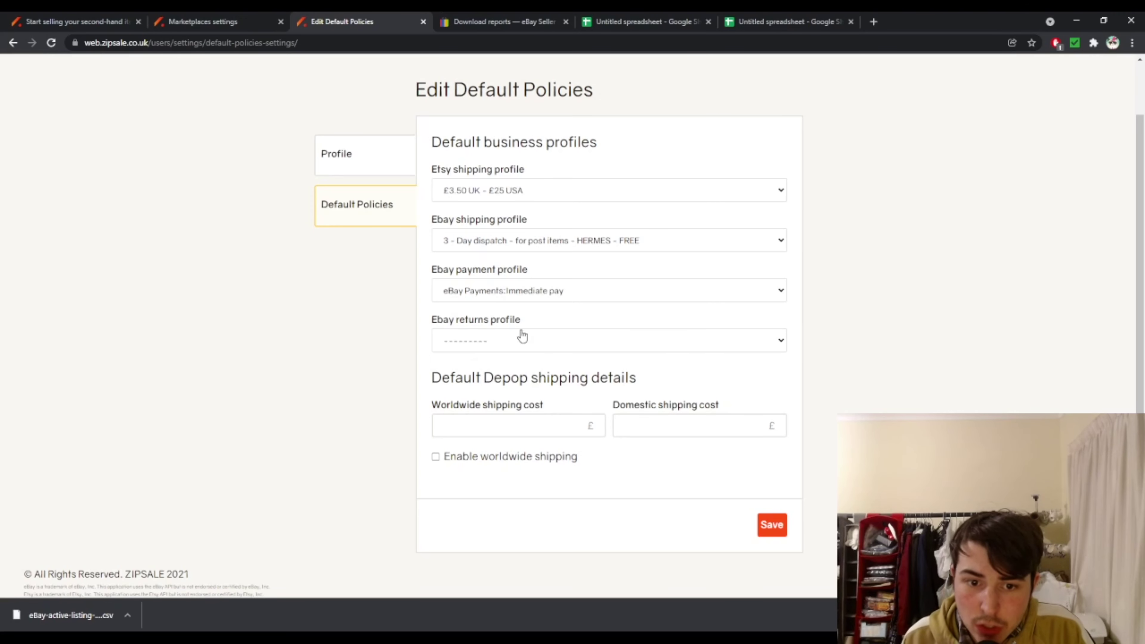
left_click(526, 376)
scroll(458, 314, "down", 1)
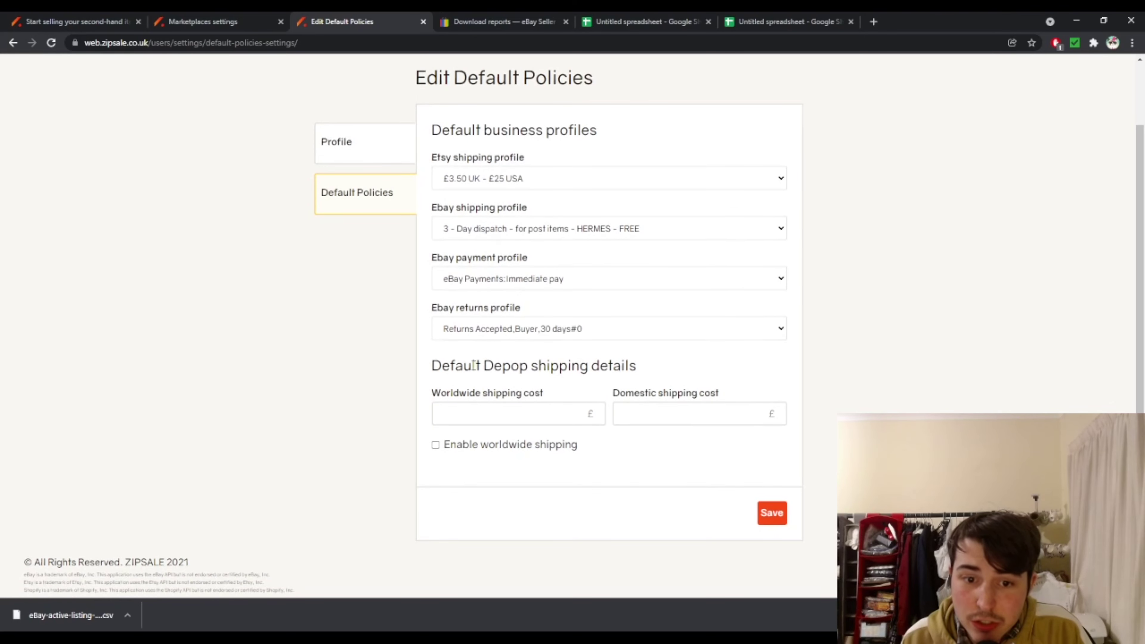
left_click_drag(471, 366, 560, 365)
- Enter worldwide shipping cost 10 and domestic shipping cost 3.50, then save the default policies
left_click(576, 367)
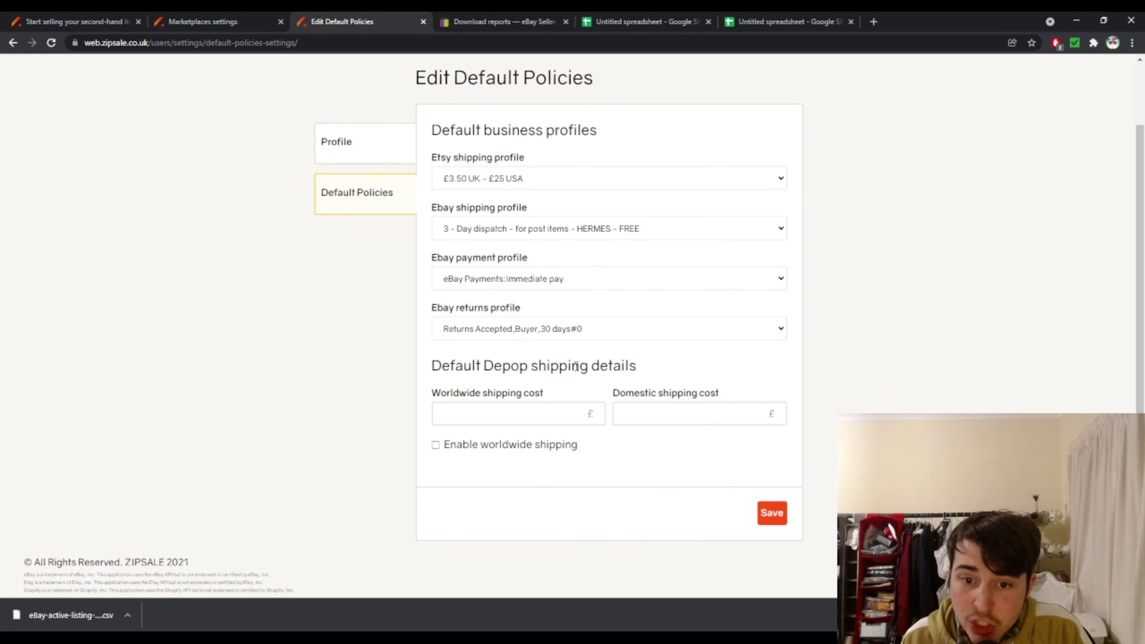
left_click(515, 423)
type("3.50")
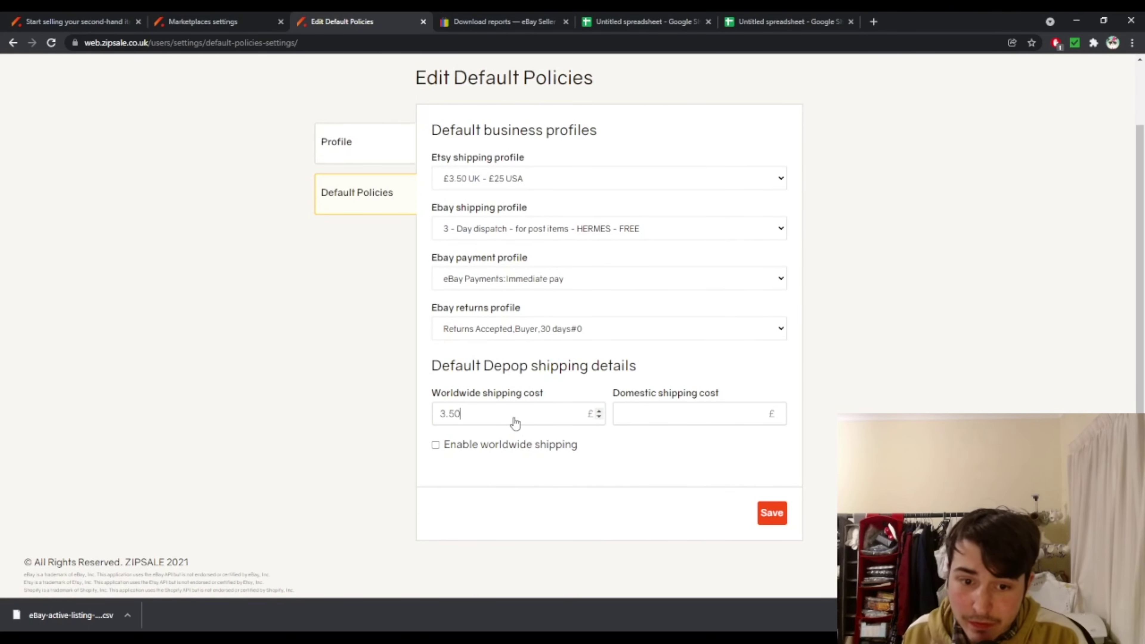
double_click(469, 422)
type("10")
left_click(648, 417)
type("3.50")
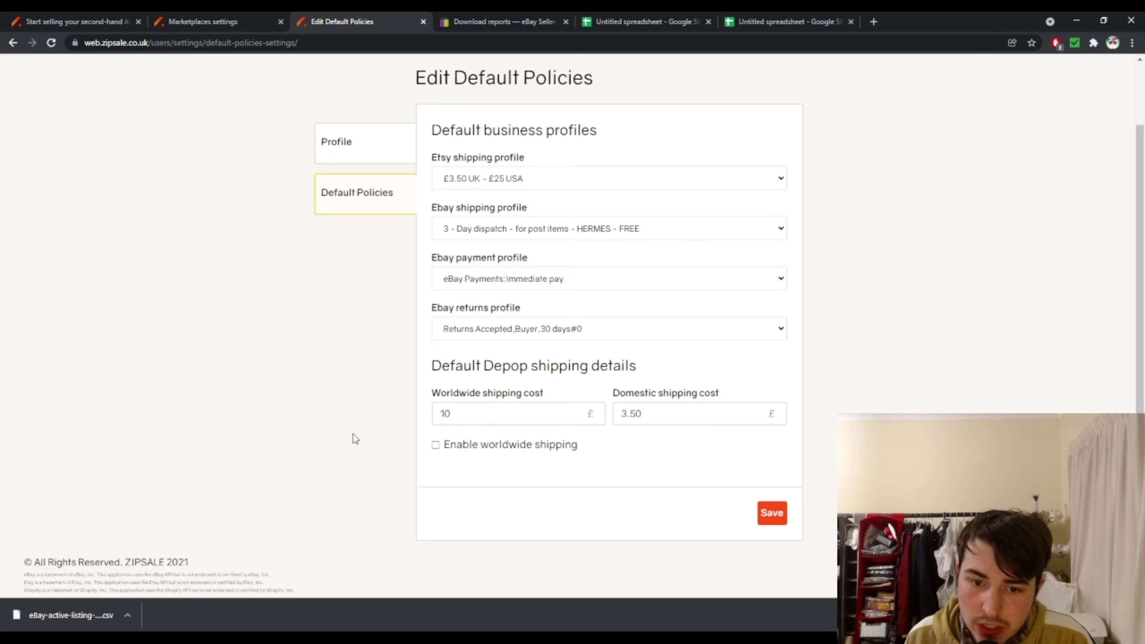
left_click(789, 518)
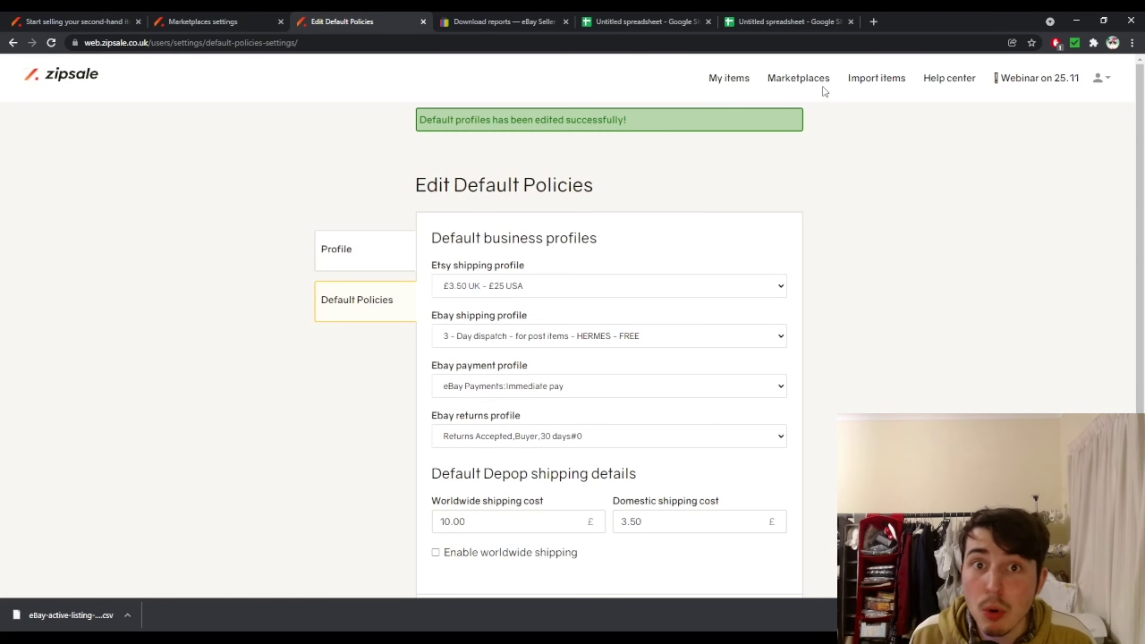
left_click(883, 81)
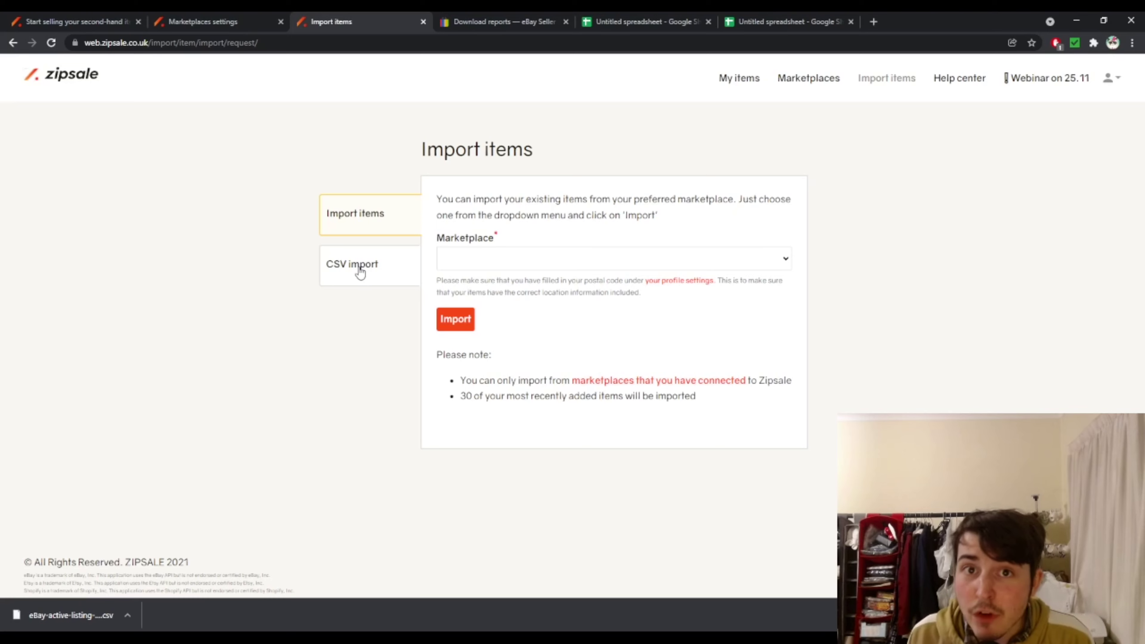
- Switch to CSV import and read the note limiting imports to the first 100 items per file
left_click(359, 271)
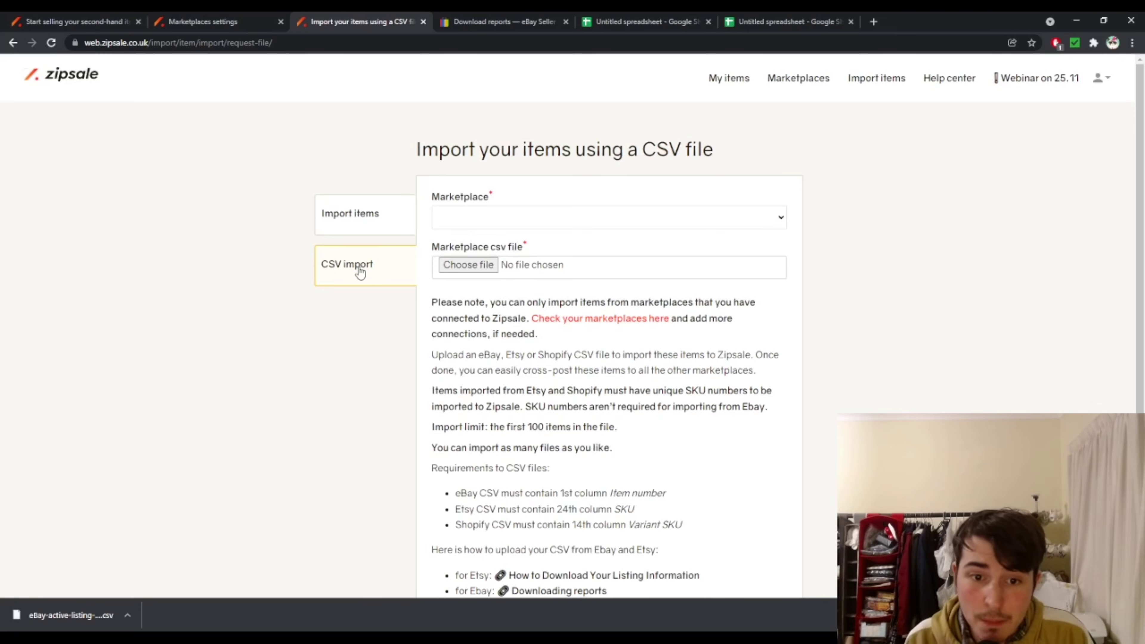
scroll(356, 268, "down", 1)
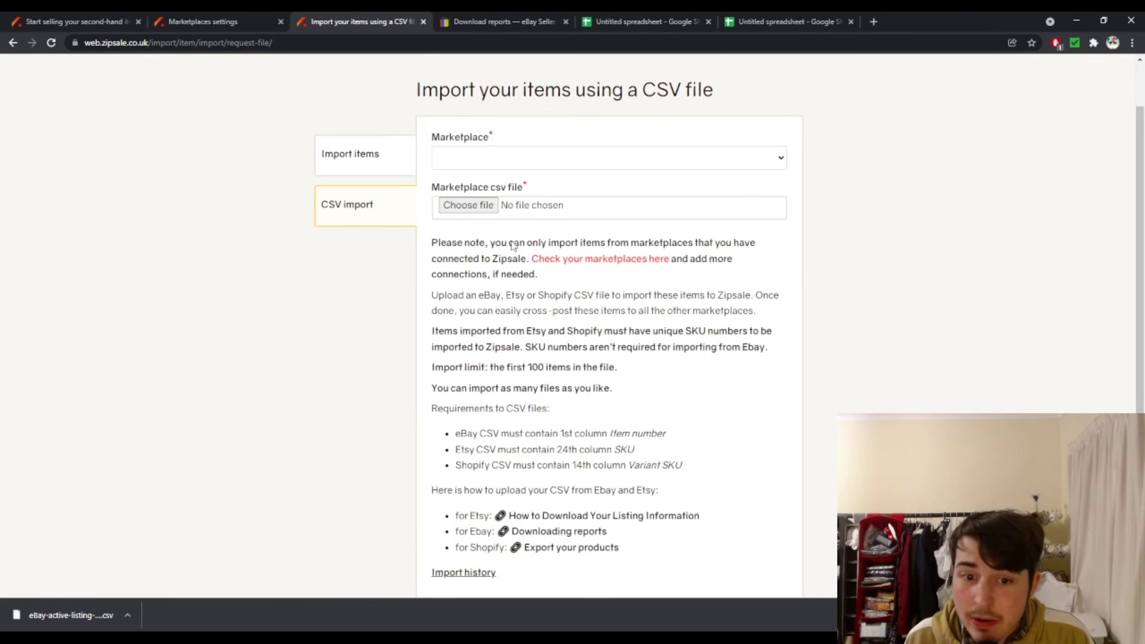
left_click_drag(434, 364, 618, 367)
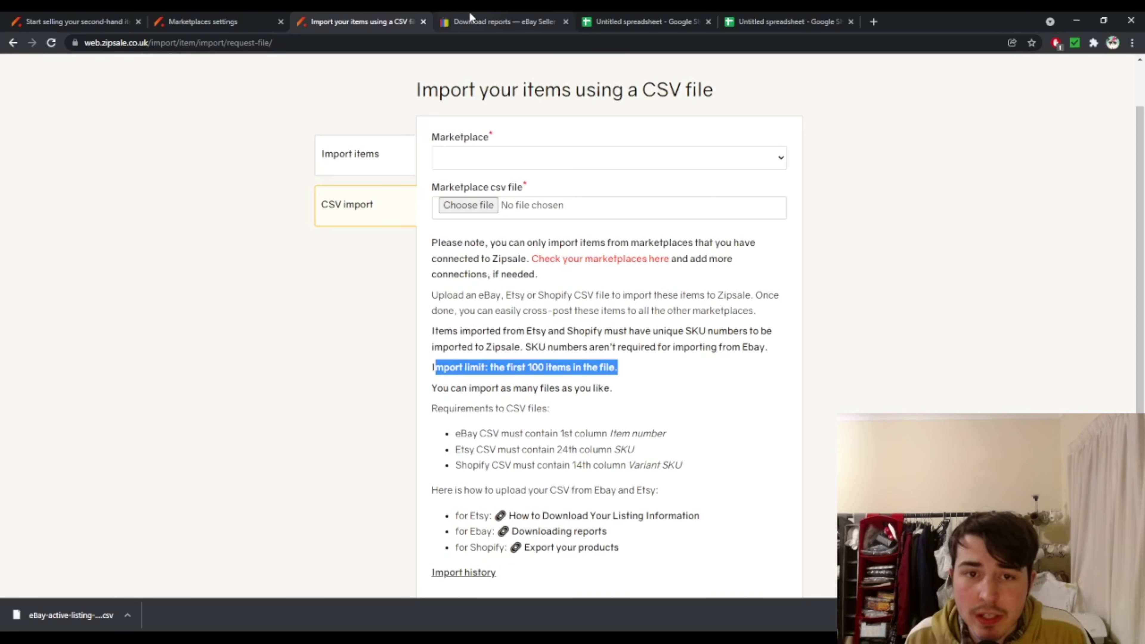
left_click(459, 285)
- Go to the Reports > Downloads page in the eBay Seller Hub tab
left_click(495, 25)
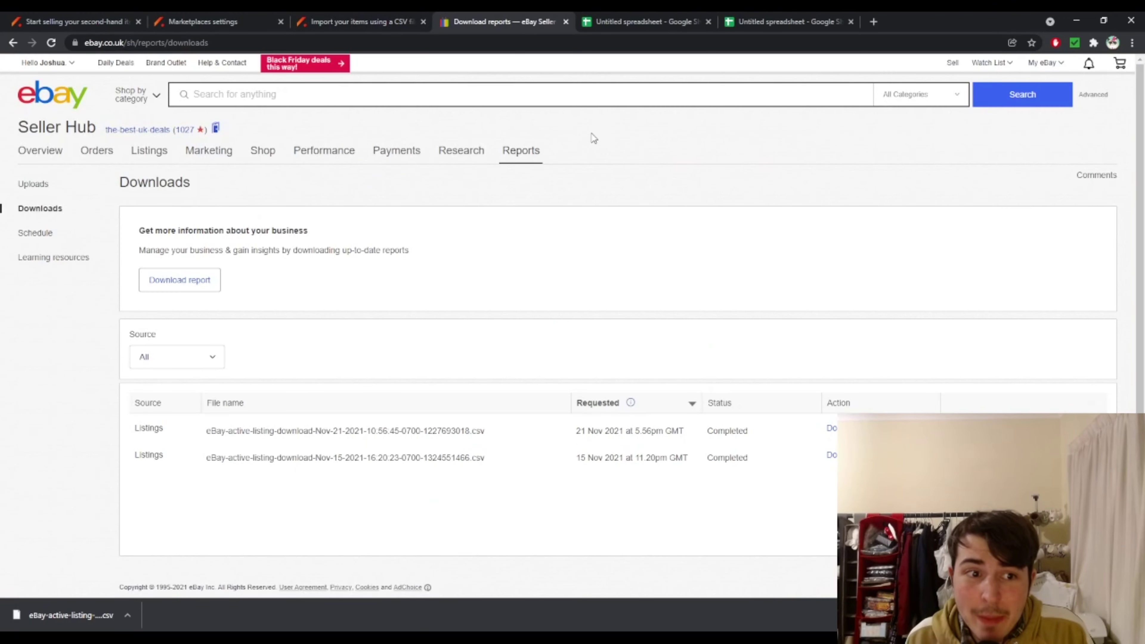
mouse_move(510, 161)
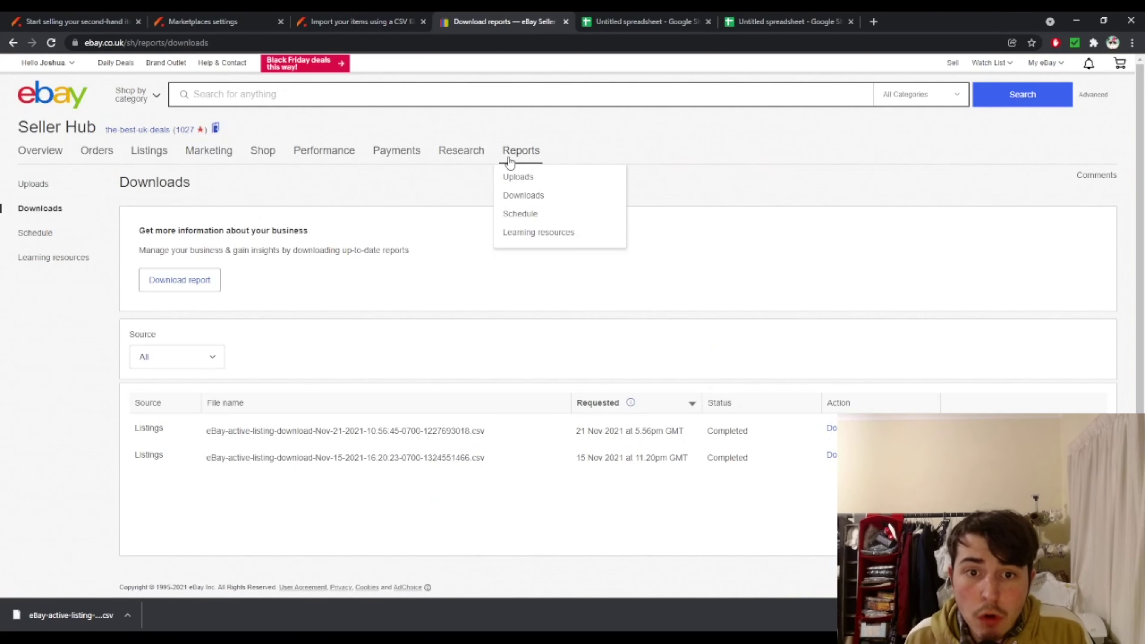
left_click(526, 198)
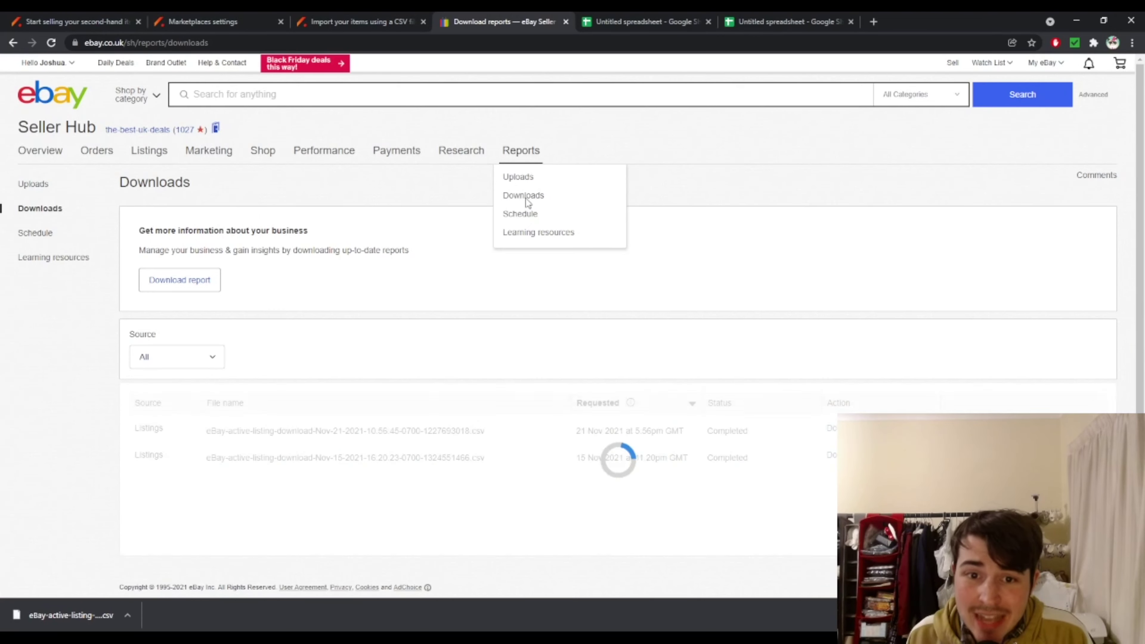
scroll(526, 198, "down", 1)
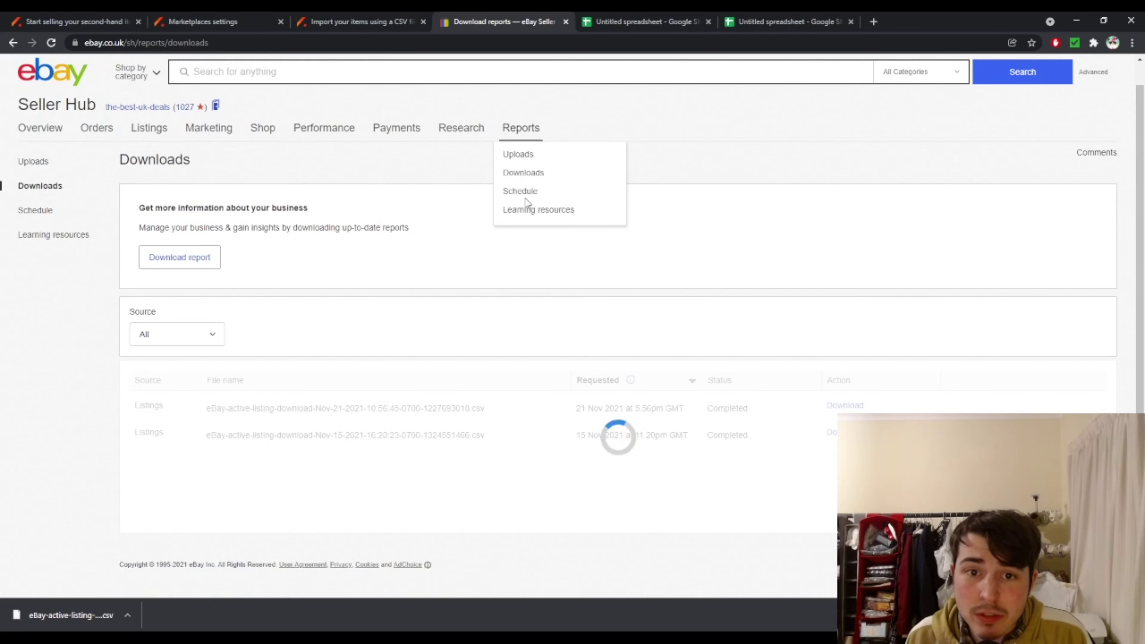
- Set up a Listings / All active listings report request, then close the dialog
left_click(184, 264)
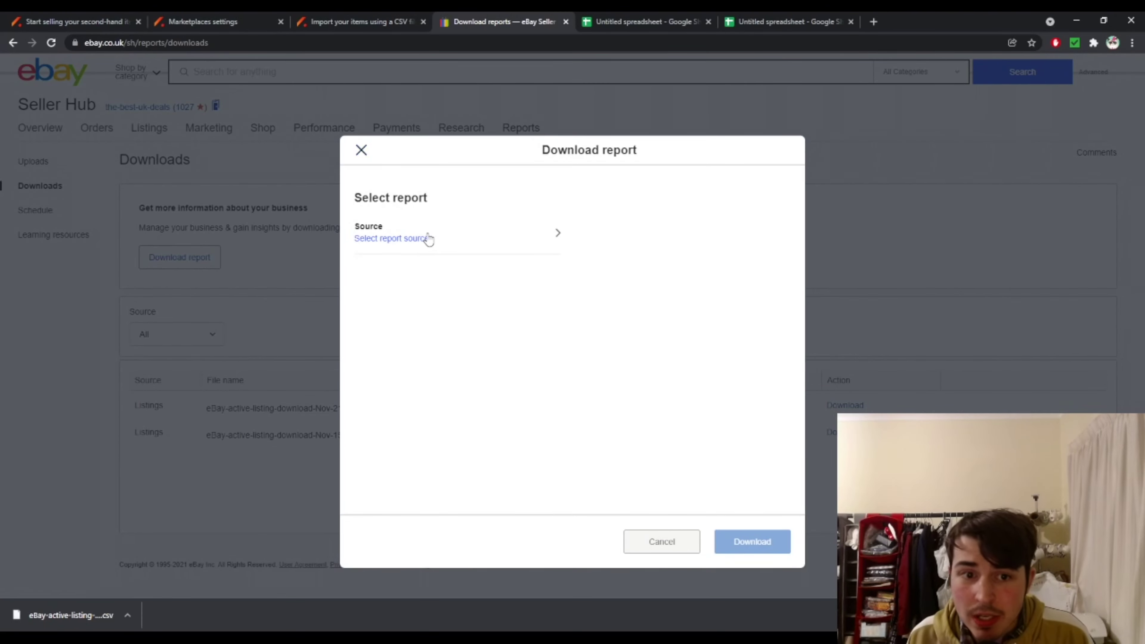
left_click(428, 240)
left_click(589, 231)
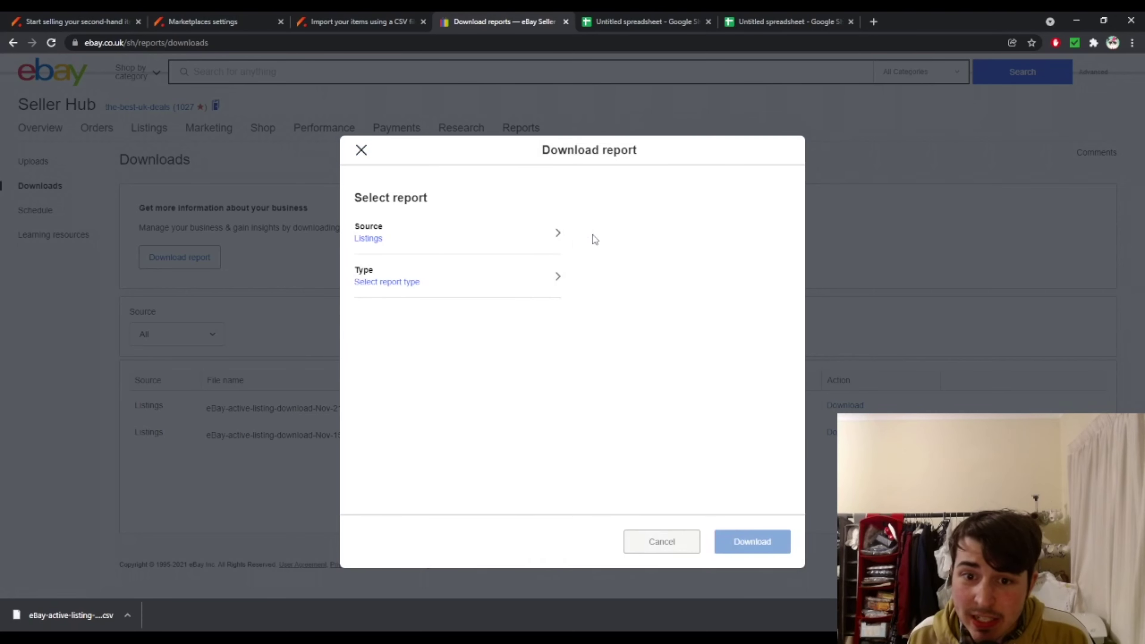
left_click(382, 284)
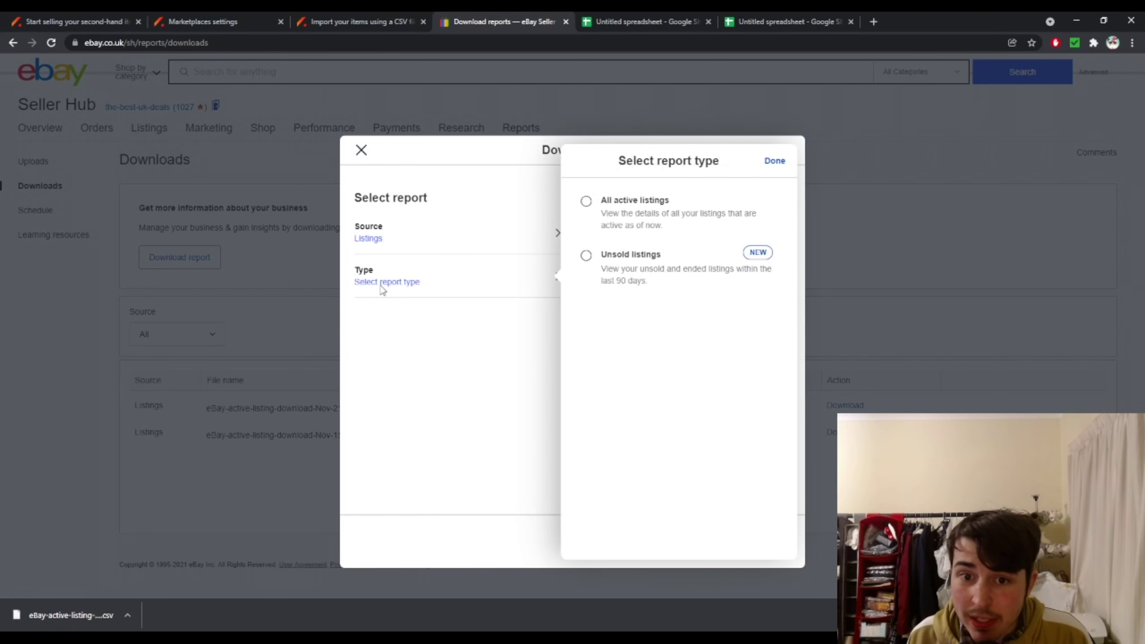
left_click(588, 203)
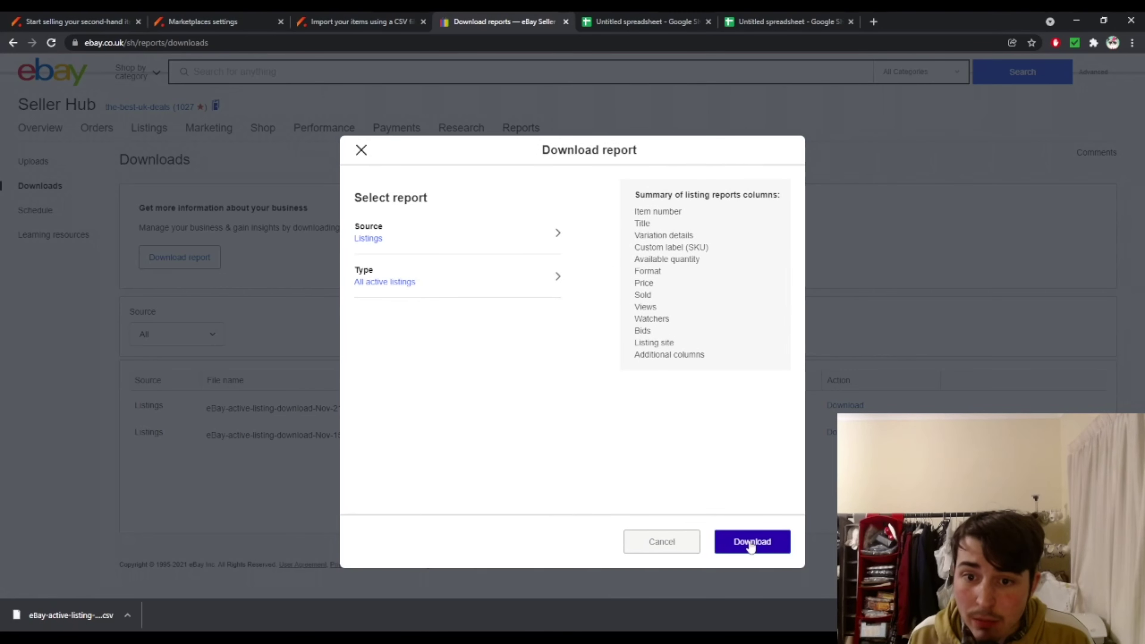
left_click(680, 543)
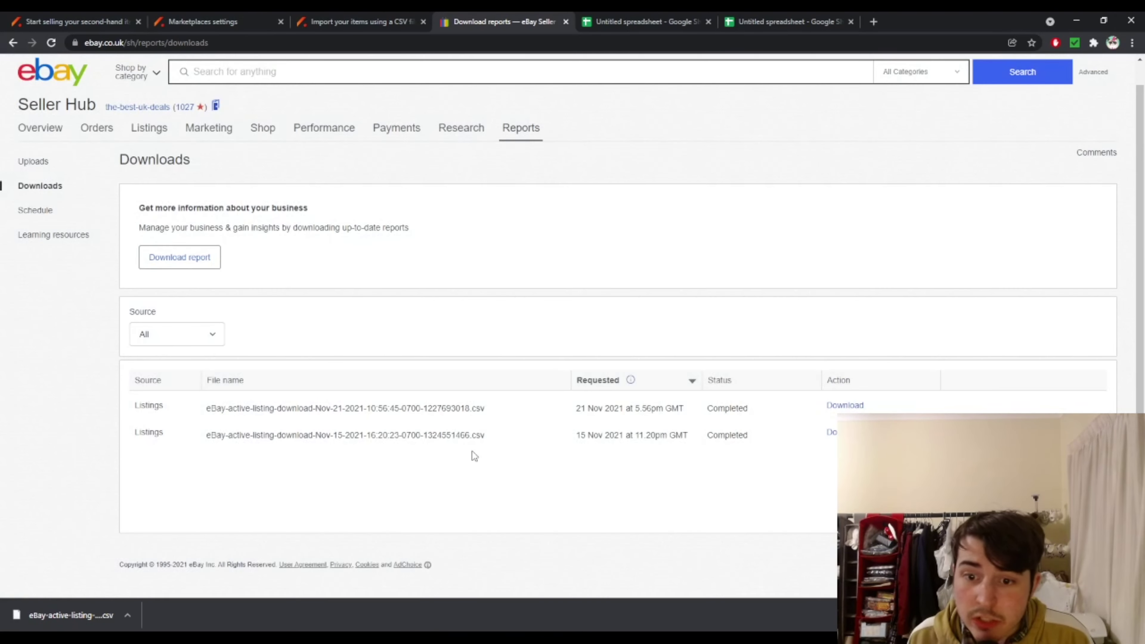
- Download the 21 Nov 2021 active-listings CSV and switch to the blank Google Sheets spreadsheet
mouse_move(202, 406)
left_mouse_down()
mouse_move(269, 406)
mouse_move(205, 411)
left_mouse_up()
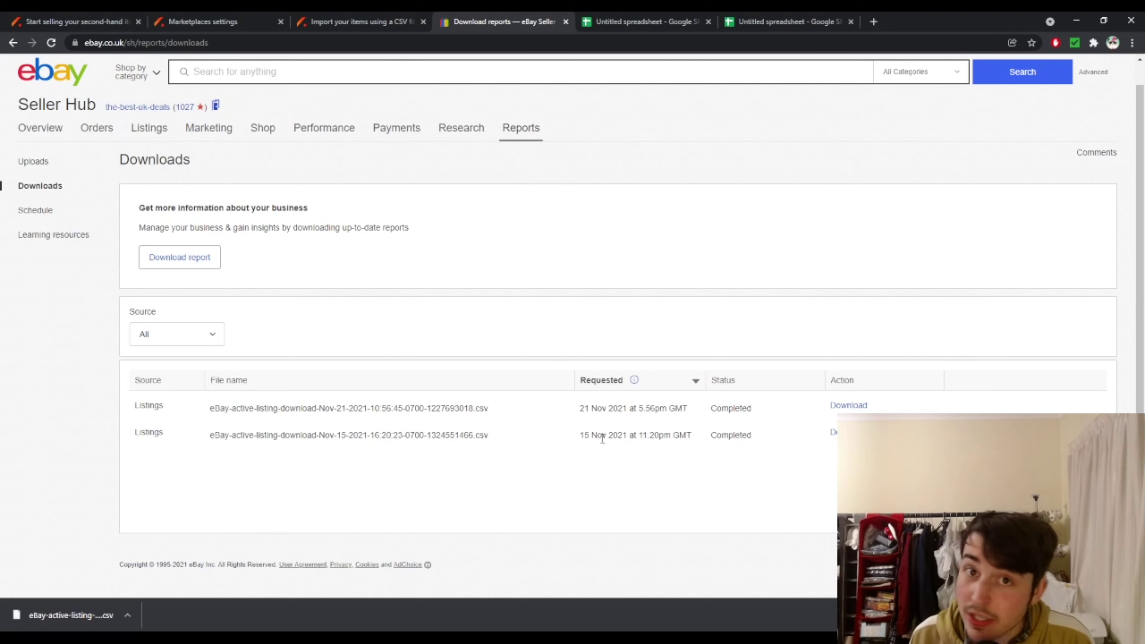
left_click(849, 405)
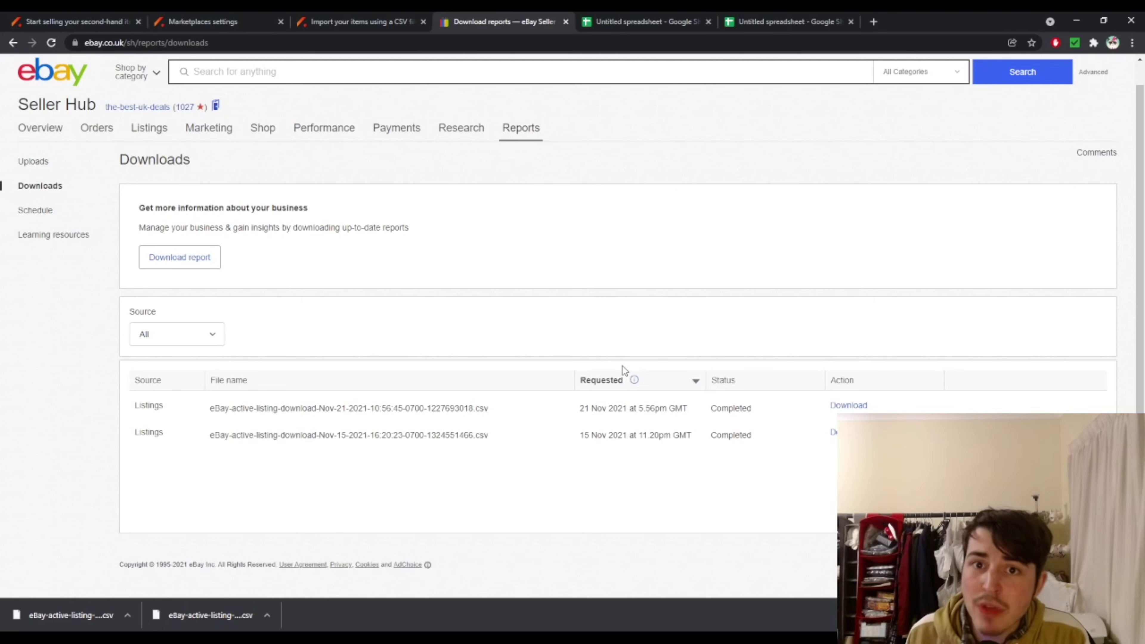
left_click(671, 21)
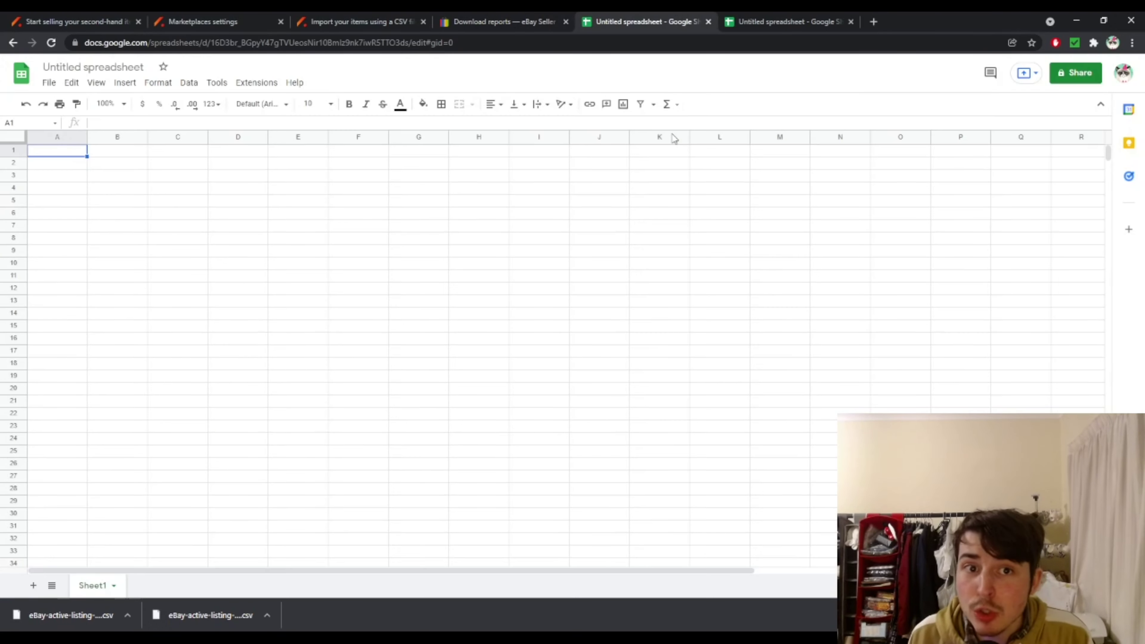
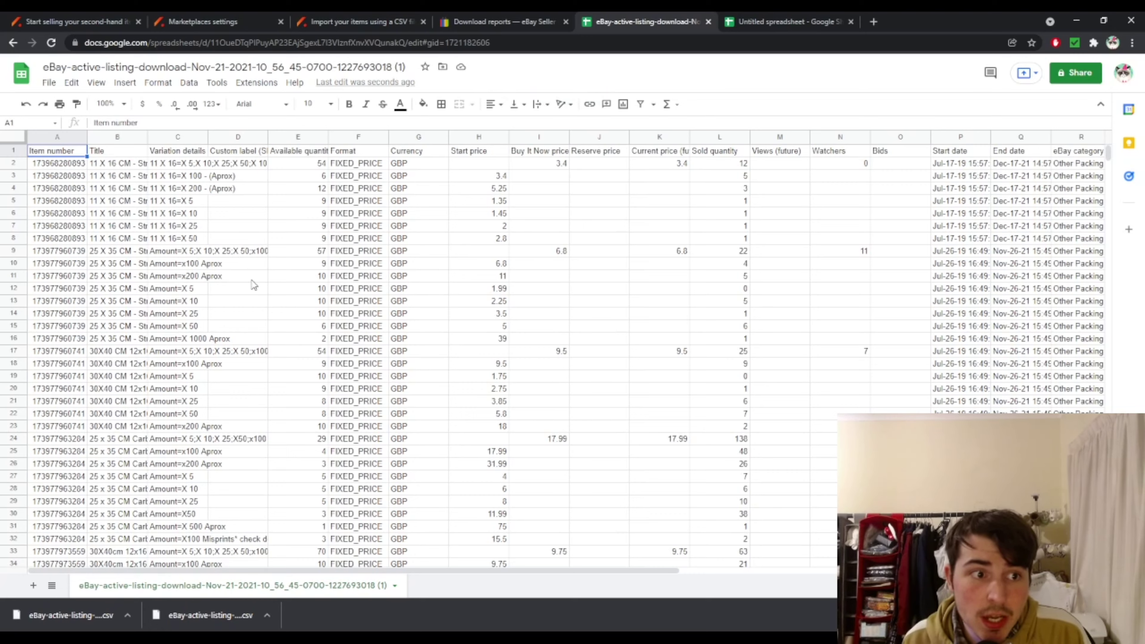
- Scroll down the eBay active-listings CSV in Google Sheets to view the item rows
scroll(259, 296, "down", 20)
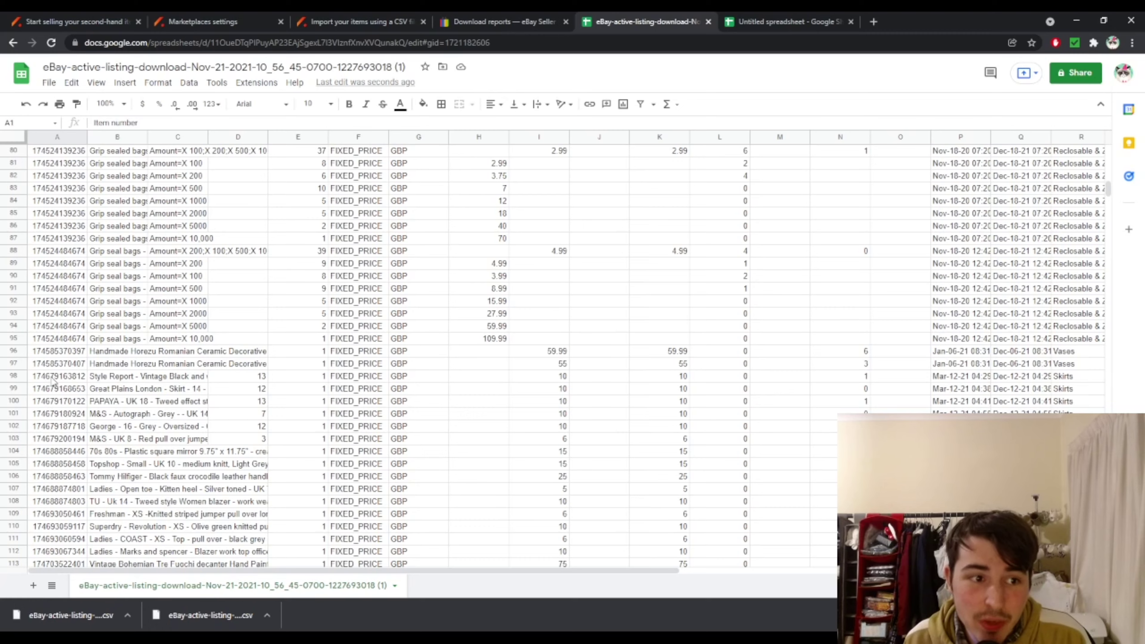
- Copy rows 1–100 of the eBay sheet into the Untitled spreadsheet at A1
scroll(52, 376, "up", 20)
scroll(93, 383, "up", 5)
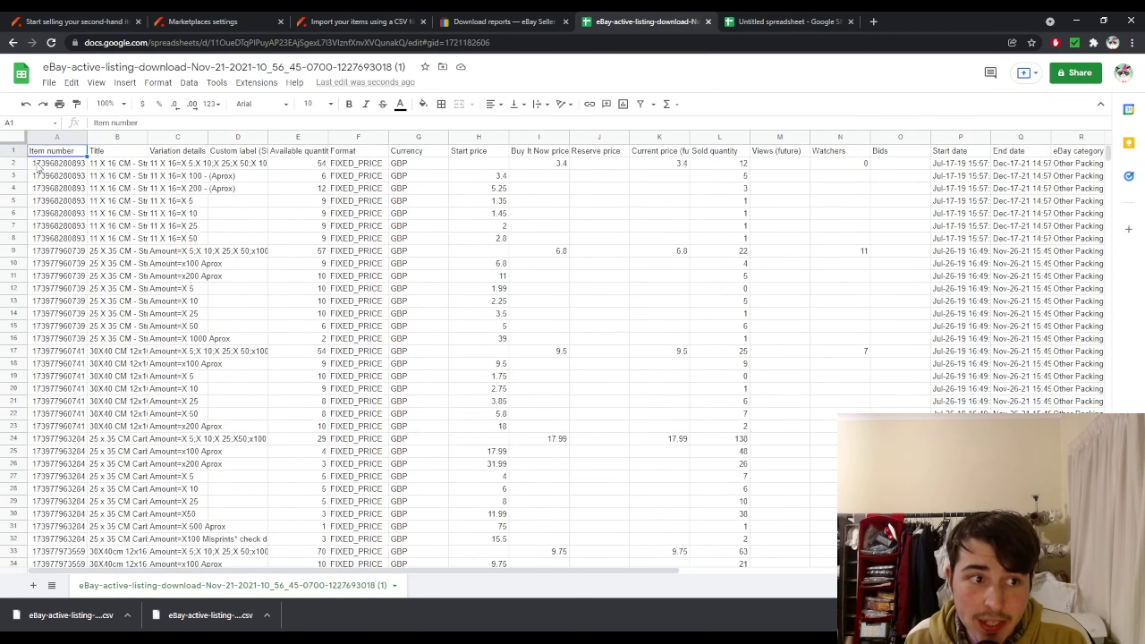
left_click(15, 150)
scroll(25, 228, "down", 19)
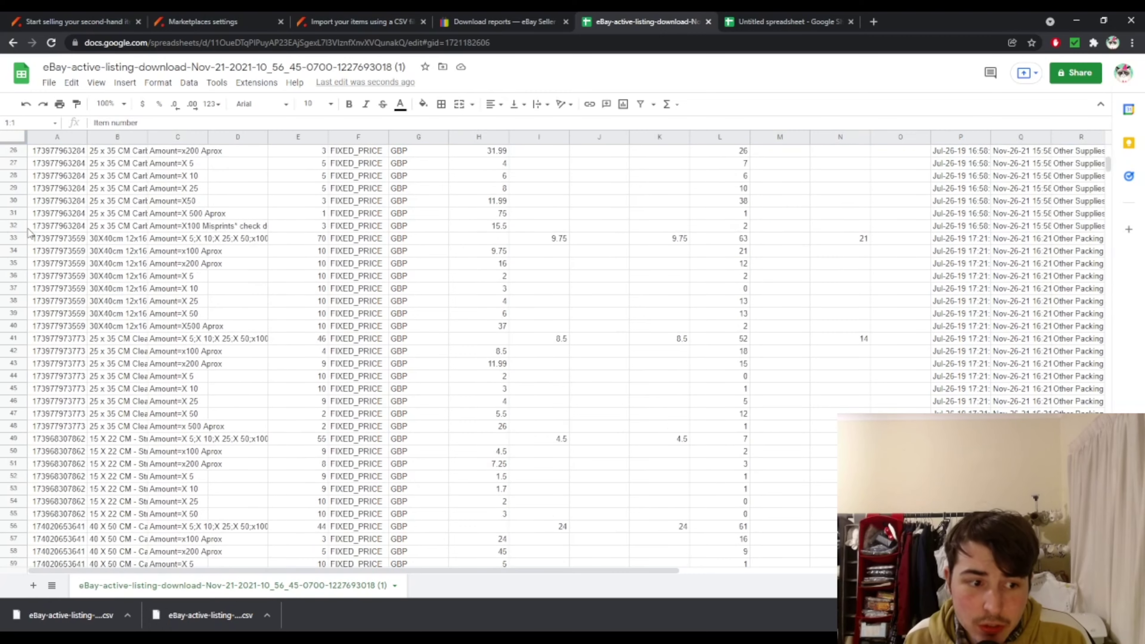
scroll(26, 230, "down", 12)
scroll(28, 361, "up", 7)
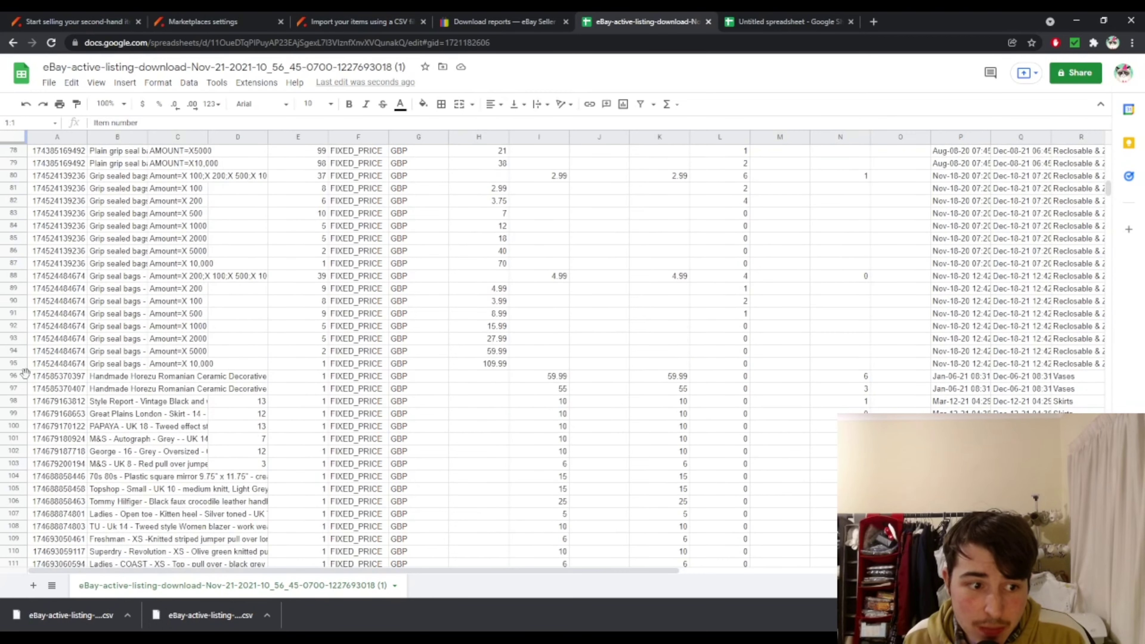
left_click(18, 426, "shift")
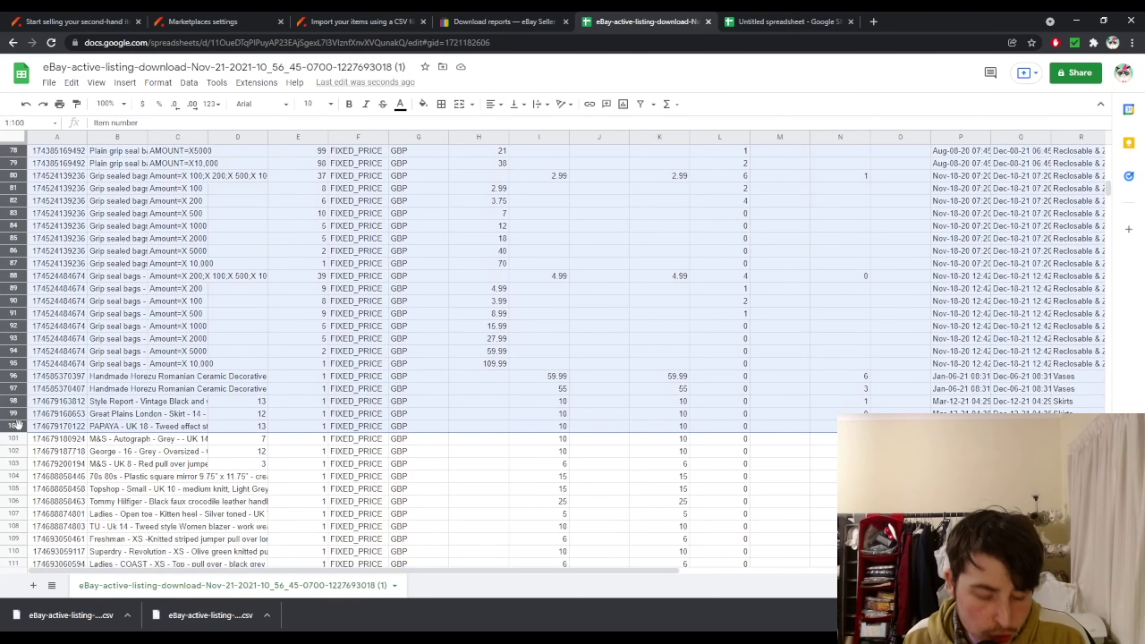
key("ctrl+c")
left_click(757, 17)
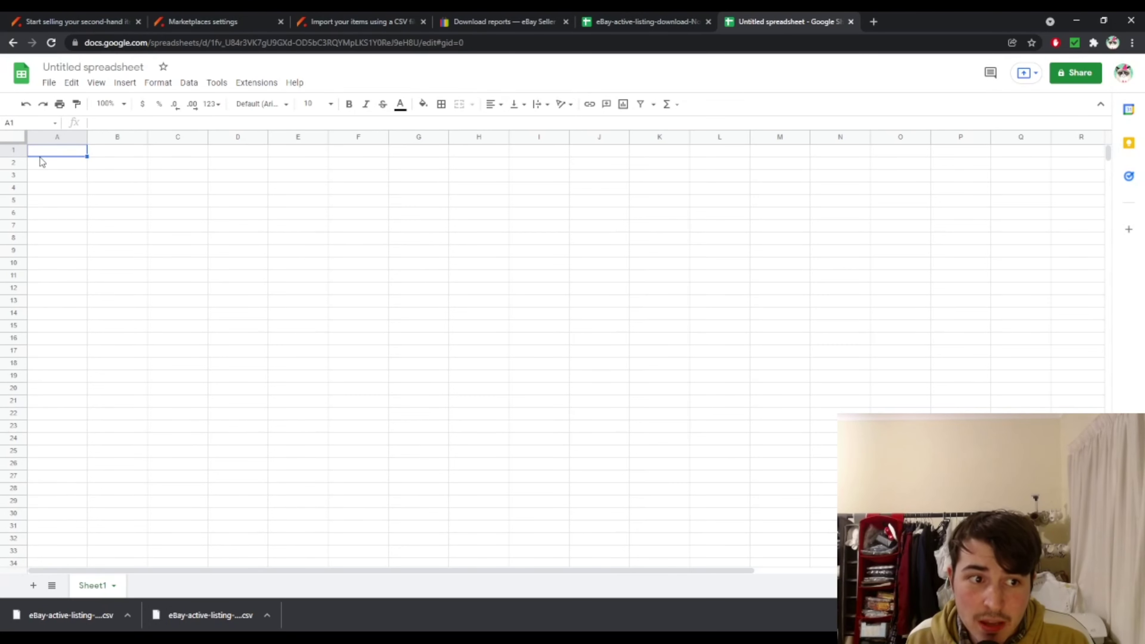
key("ctrl+v")
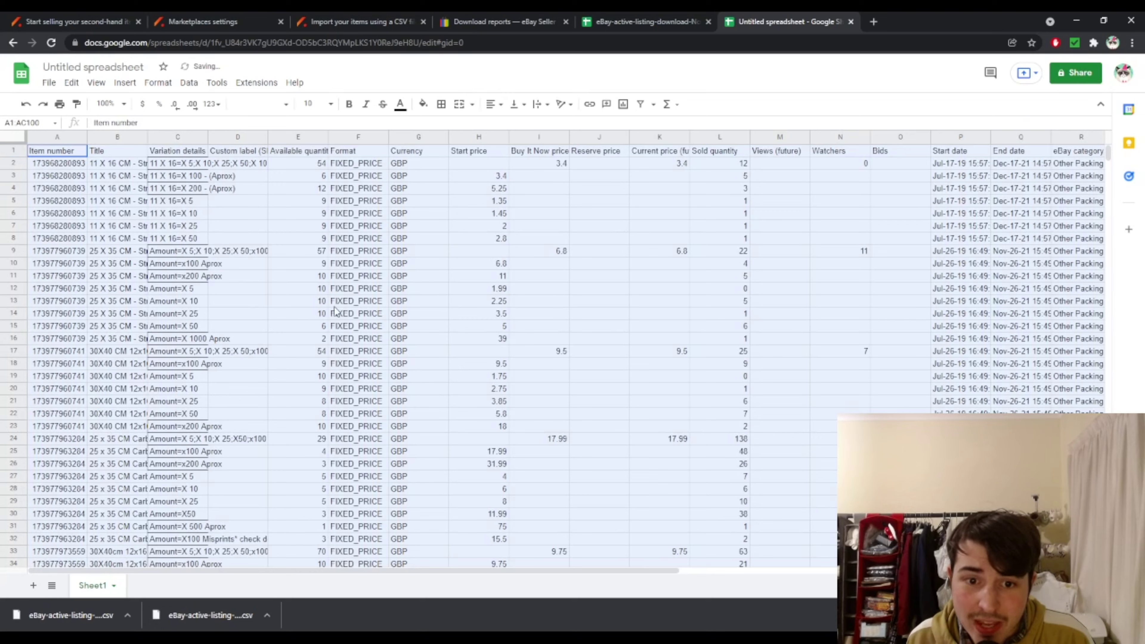
- Download the Untitled spreadsheet as a Comma Separated Values (.csv) file
left_click(49, 84)
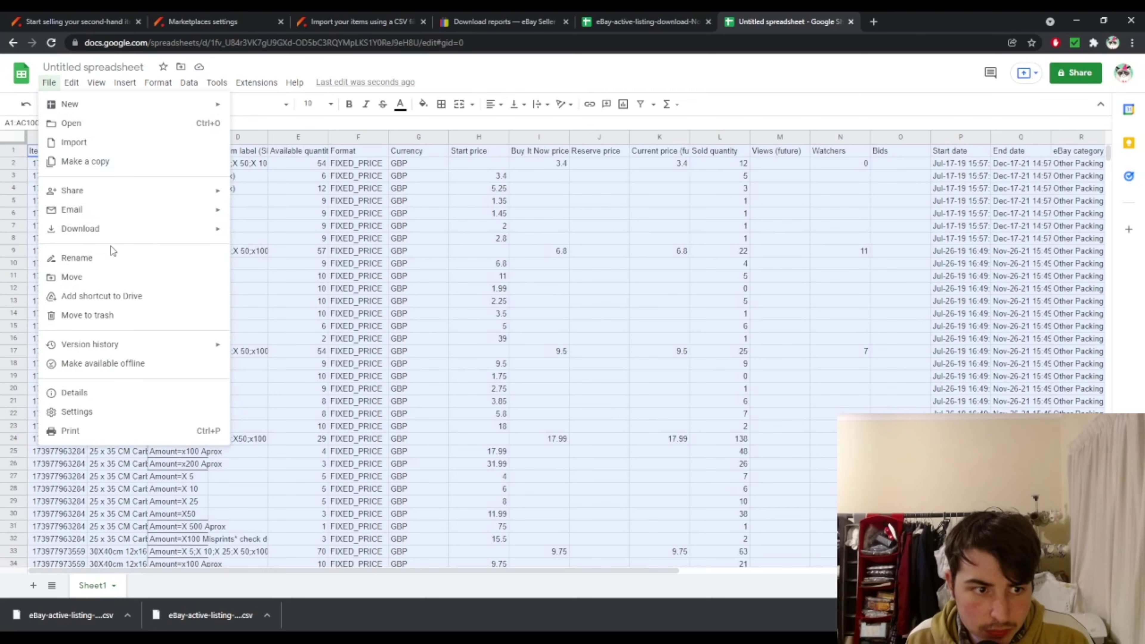
mouse_move(113, 232)
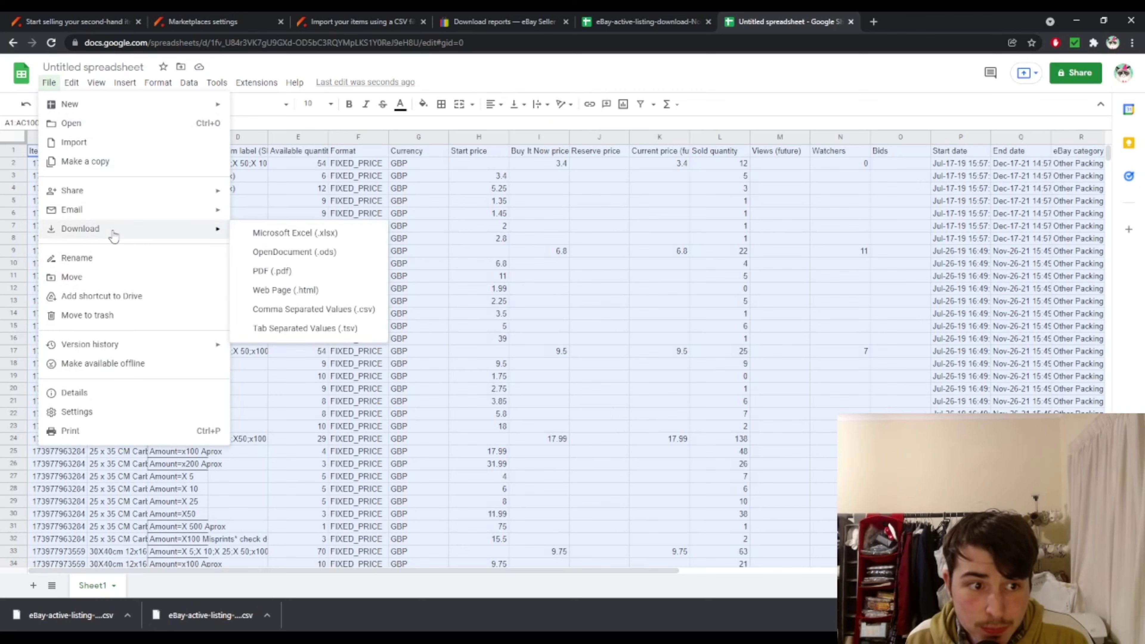
left_click(364, 316)
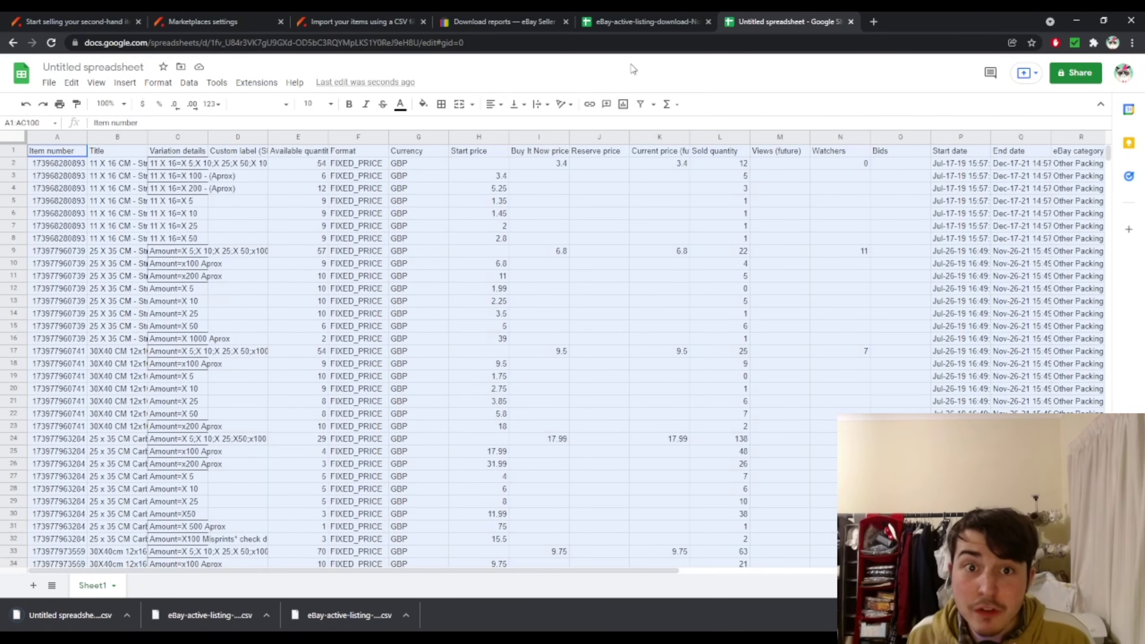
left_click(641, 22)
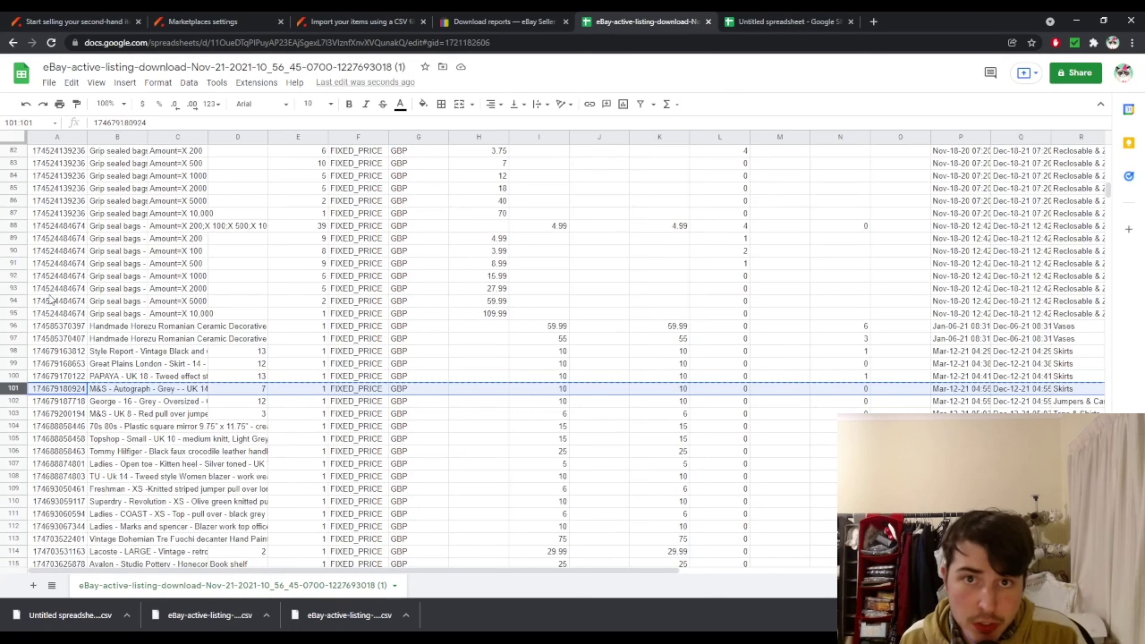
- Copy rows 101–200 from the eBay listings sheet
scroll(48, 336, "down", 10)
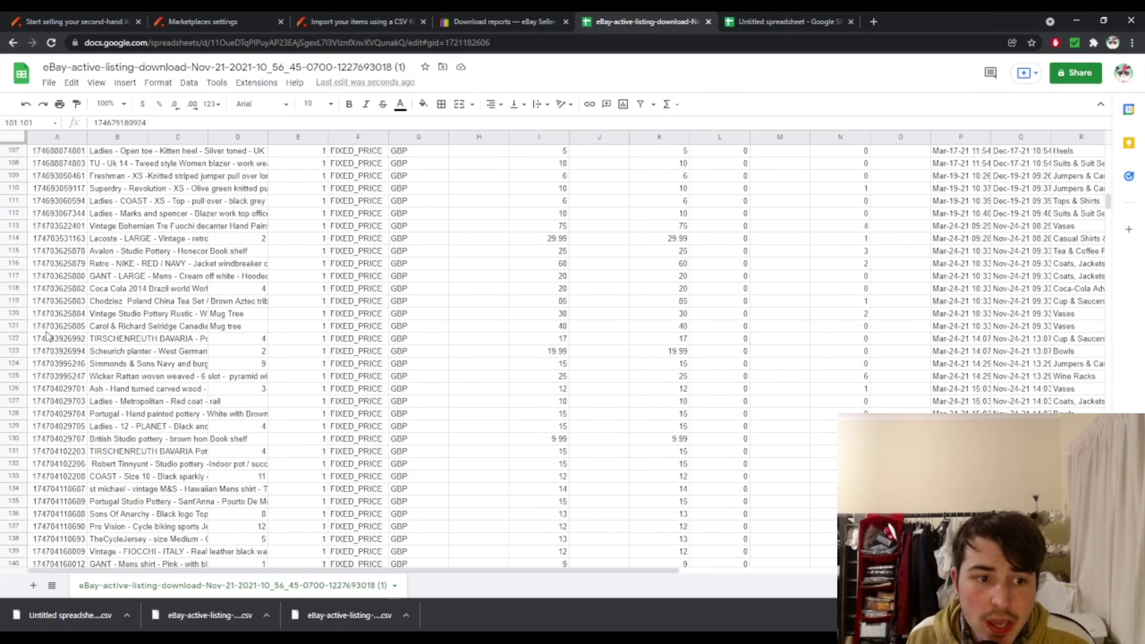
scroll(48, 337, "up", 9)
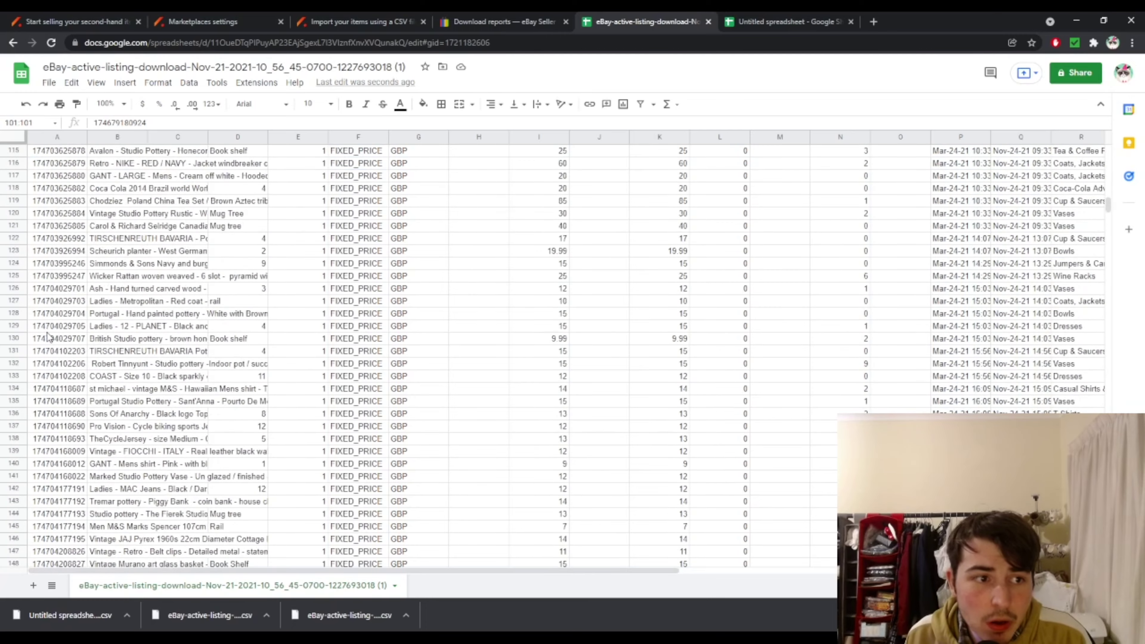
scroll(48, 336, "down", 15)
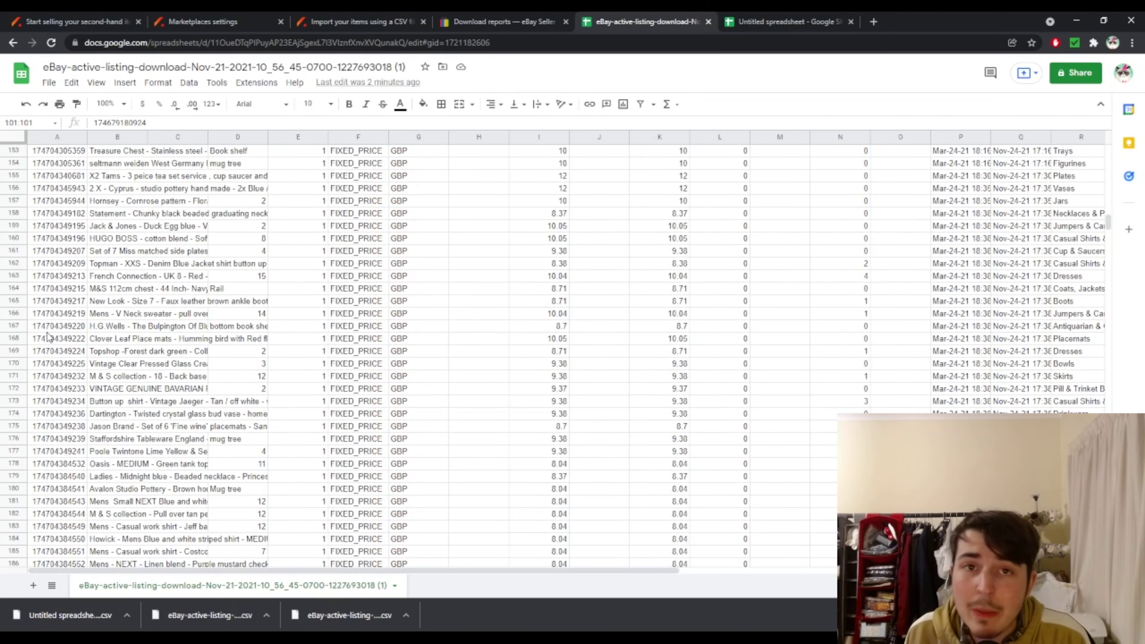
scroll(48, 339, "up", 5)
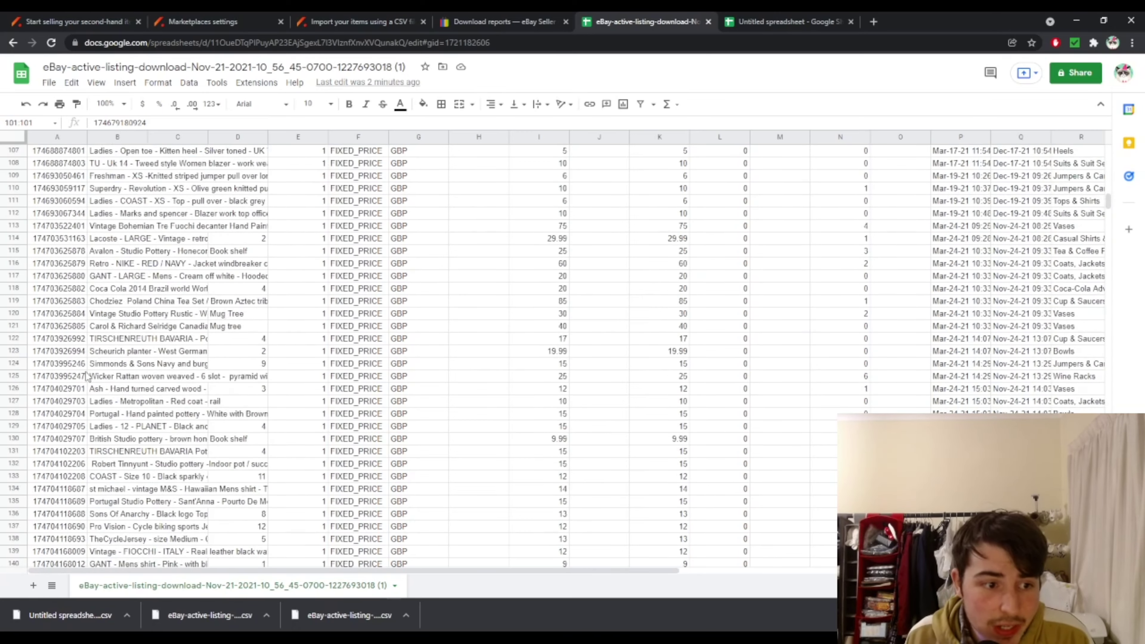
scroll(87, 376, "down", 12)
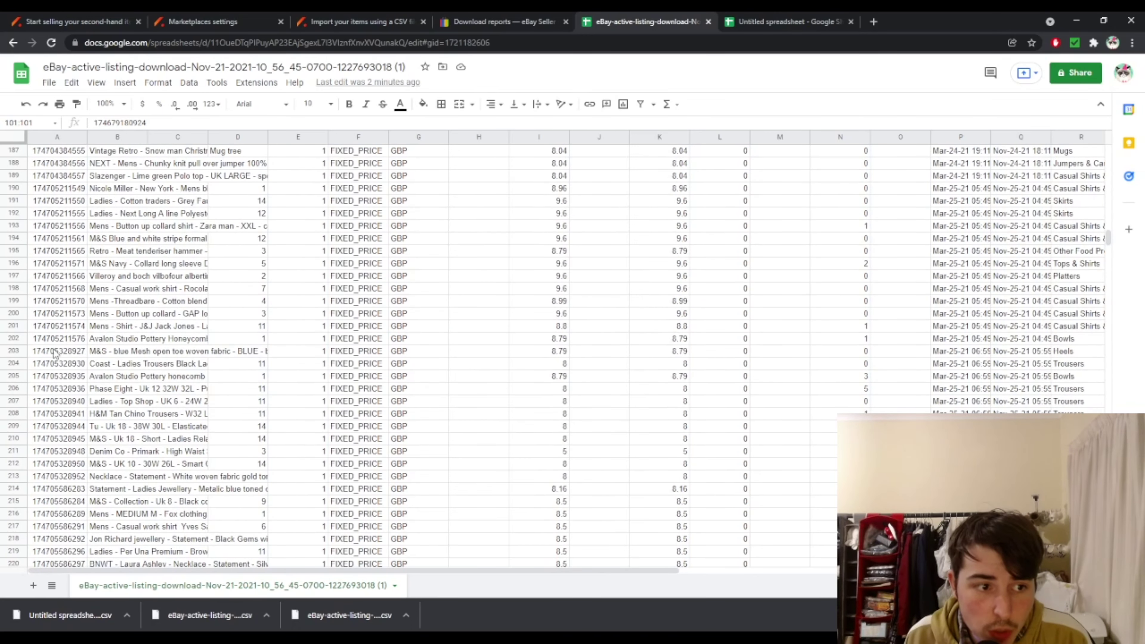
left_click(15, 315, "shift")
key("ctrl+c")
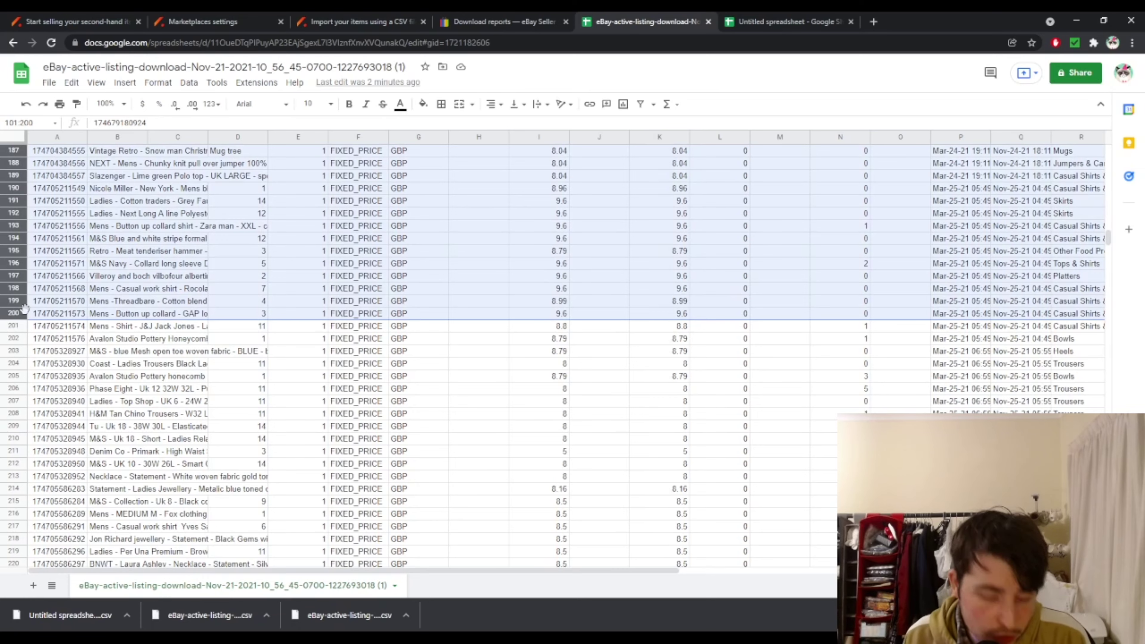
left_click(727, 21)
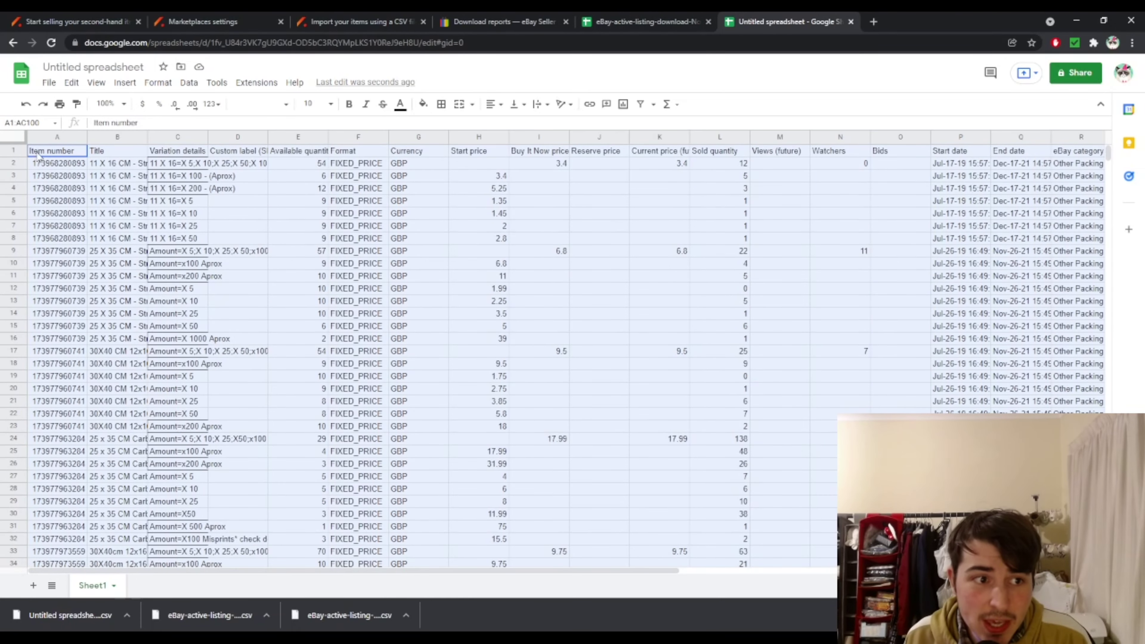
- Clear rows 2–100 of the Untitled sheet and paste the new batch at A2
left_click(14, 164)
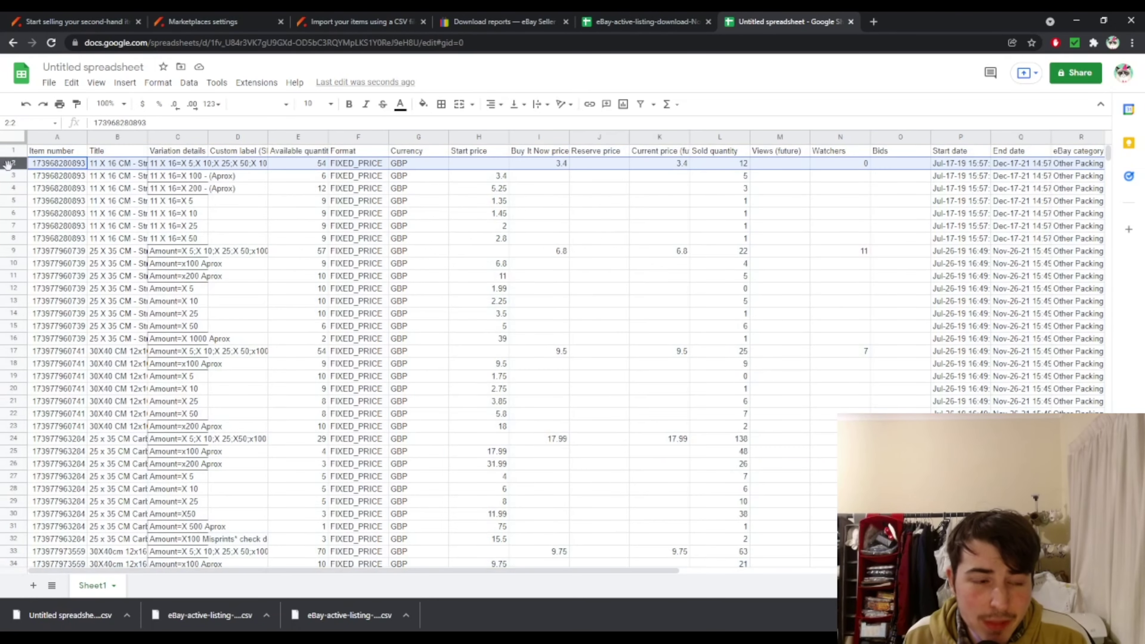
scroll(36, 217, "down", 1)
scroll(36, 218, "down", 3)
scroll(27, 225, "up", 3)
scroll(22, 230, "up", 1)
scroll(14, 244, "down", 7)
scroll(14, 243, "down", 20)
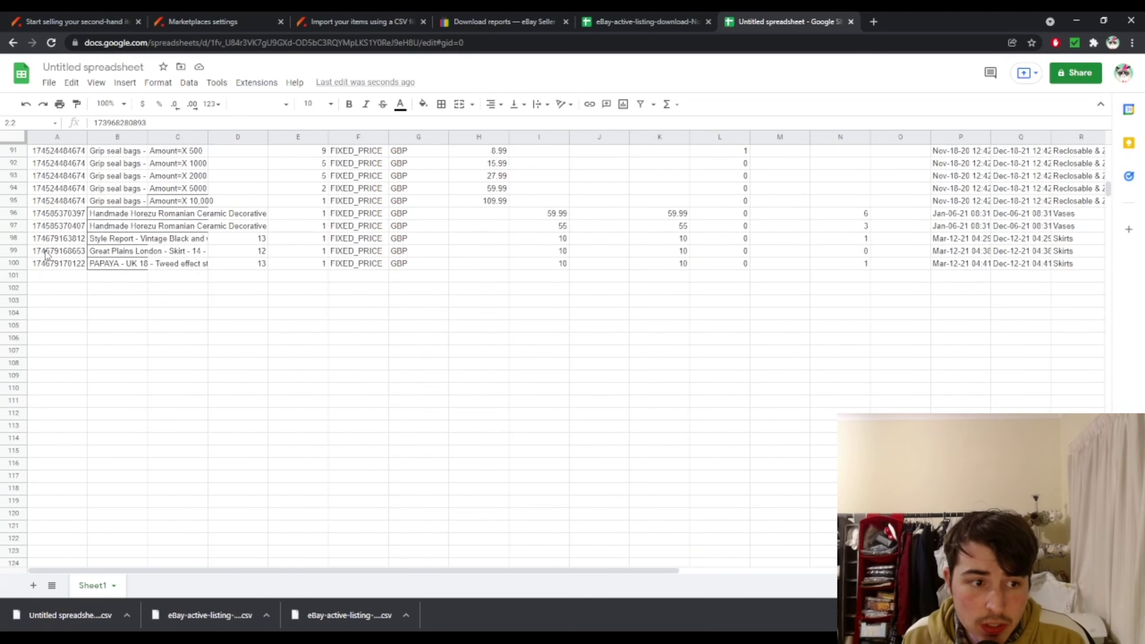
left_click(14, 264, "shift")
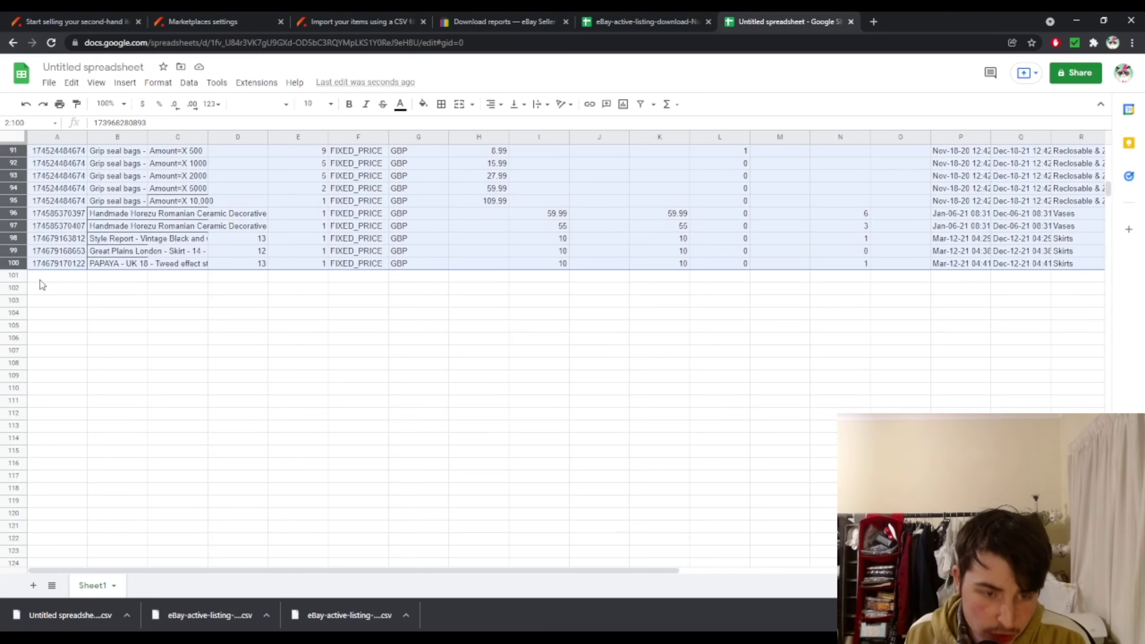
key("Delete")
scroll(85, 284, "up", 20)
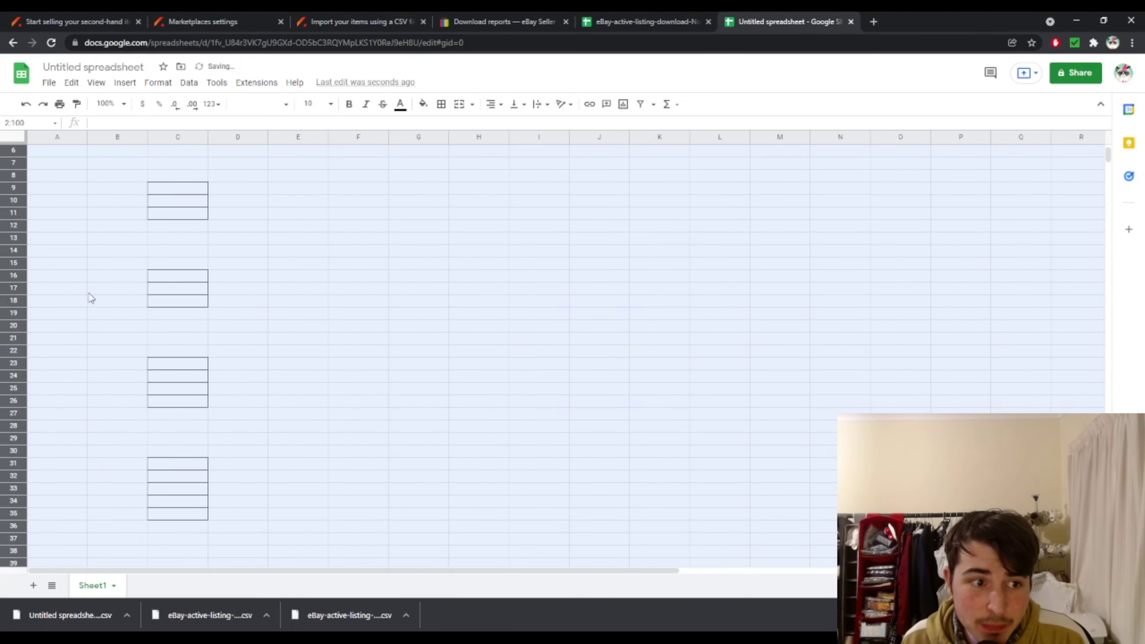
left_click(36, 167)
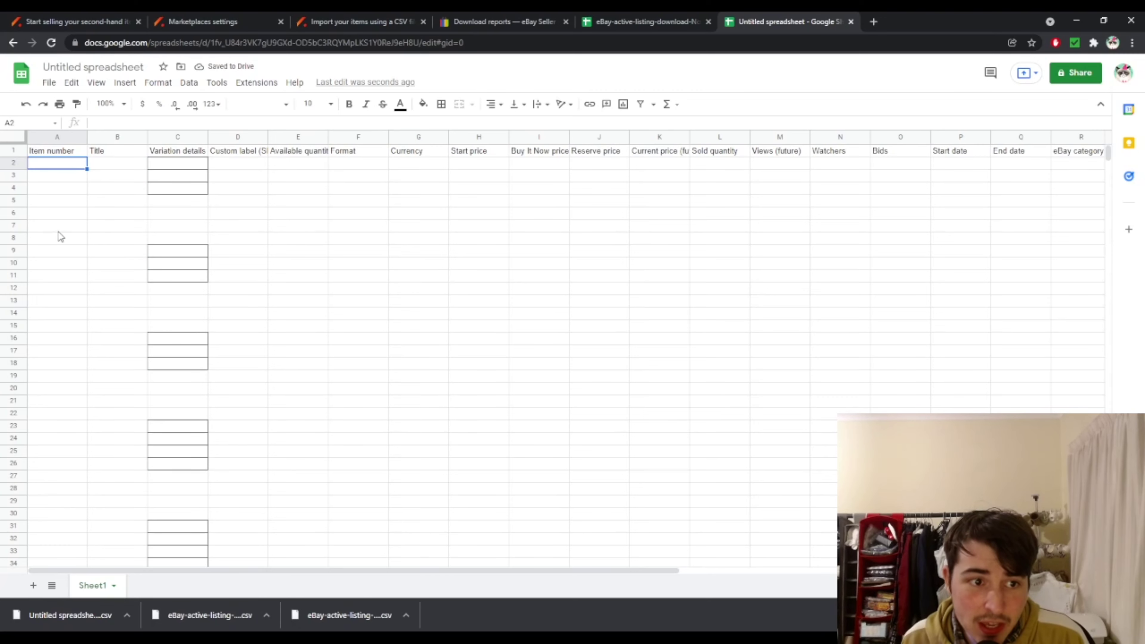
key("ctrl+v")
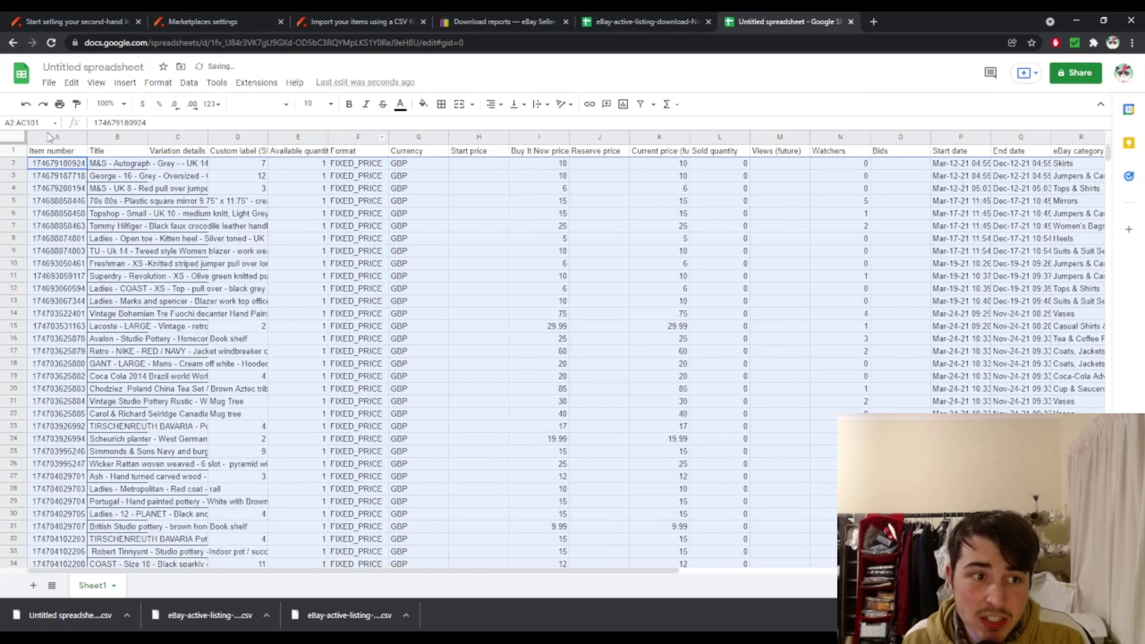
- Download the updated Untitled spreadsheet as a second .csv file
left_click(49, 82)
mouse_move(93, 232)
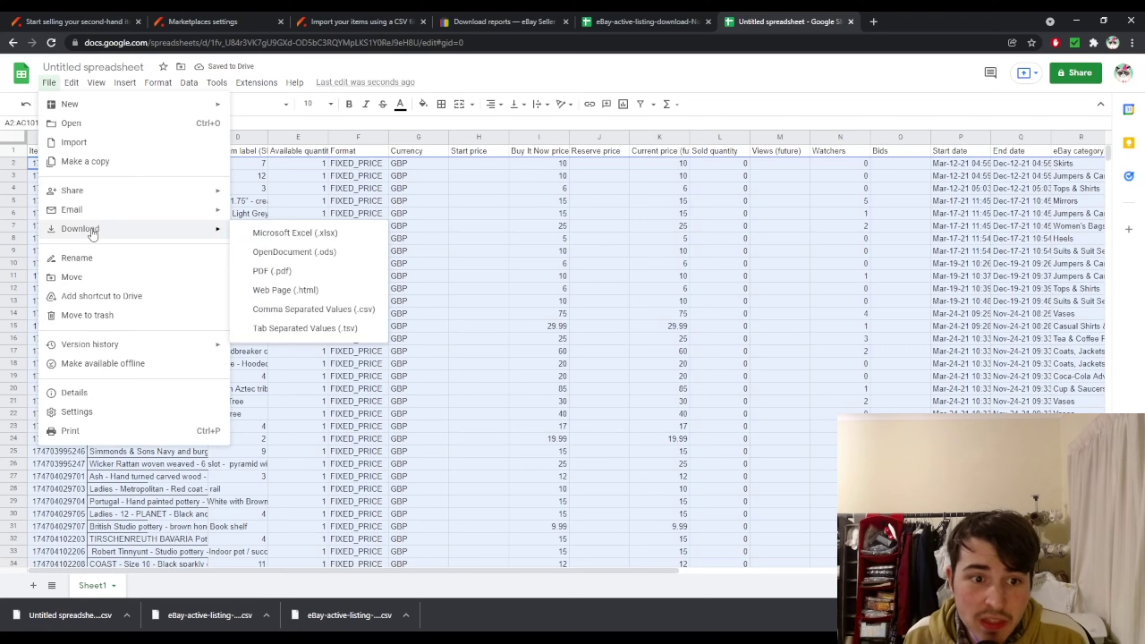
left_click(303, 311)
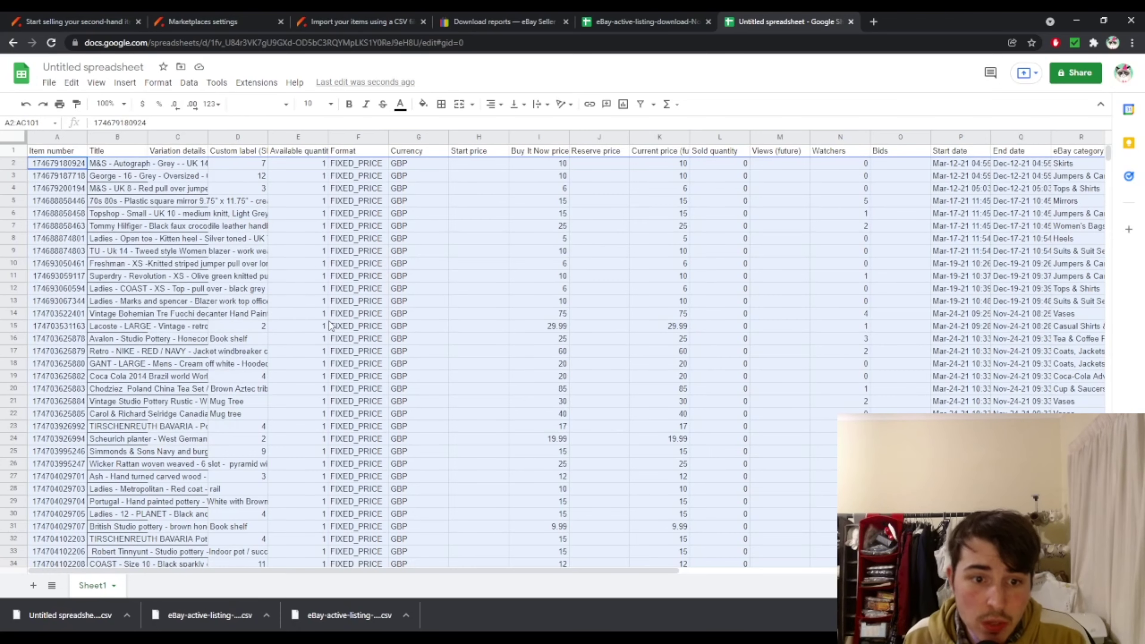
left_click(393, 19)
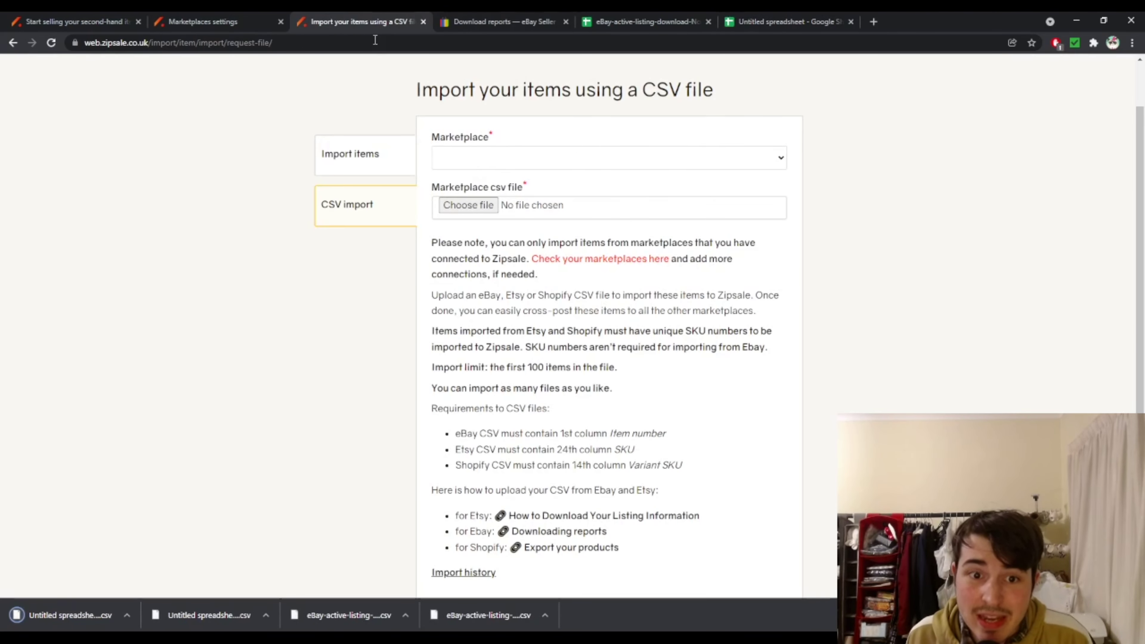
- Submit 'Untitled spreadsheet - Sheet1 (10).csv' as a Zipsale import with marketplace ebay
left_click(482, 205)
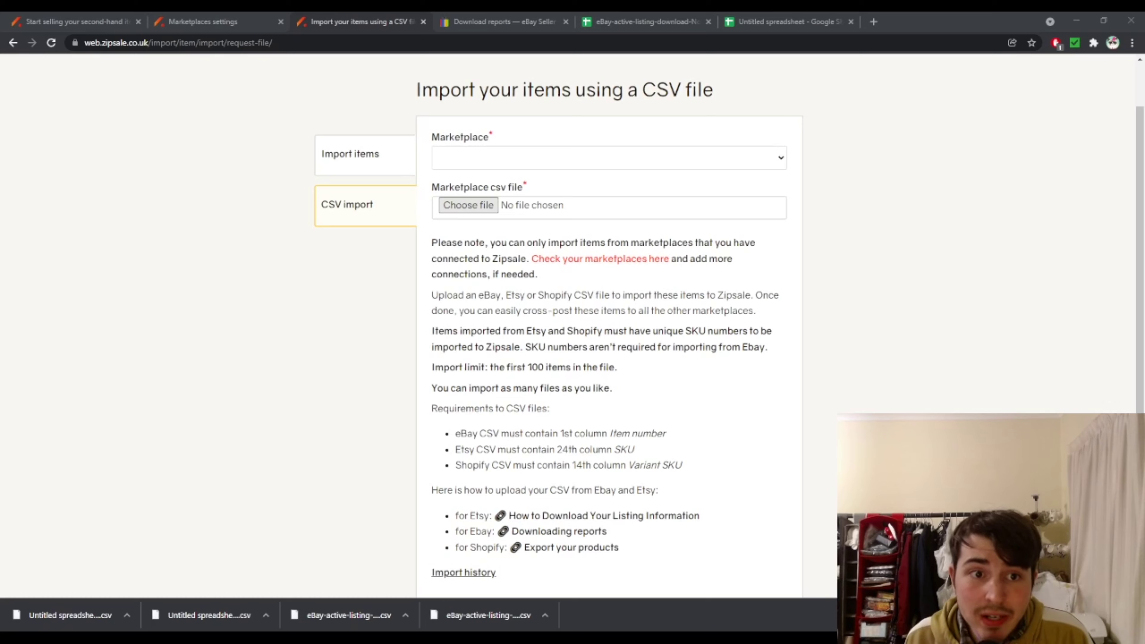
key("Return")
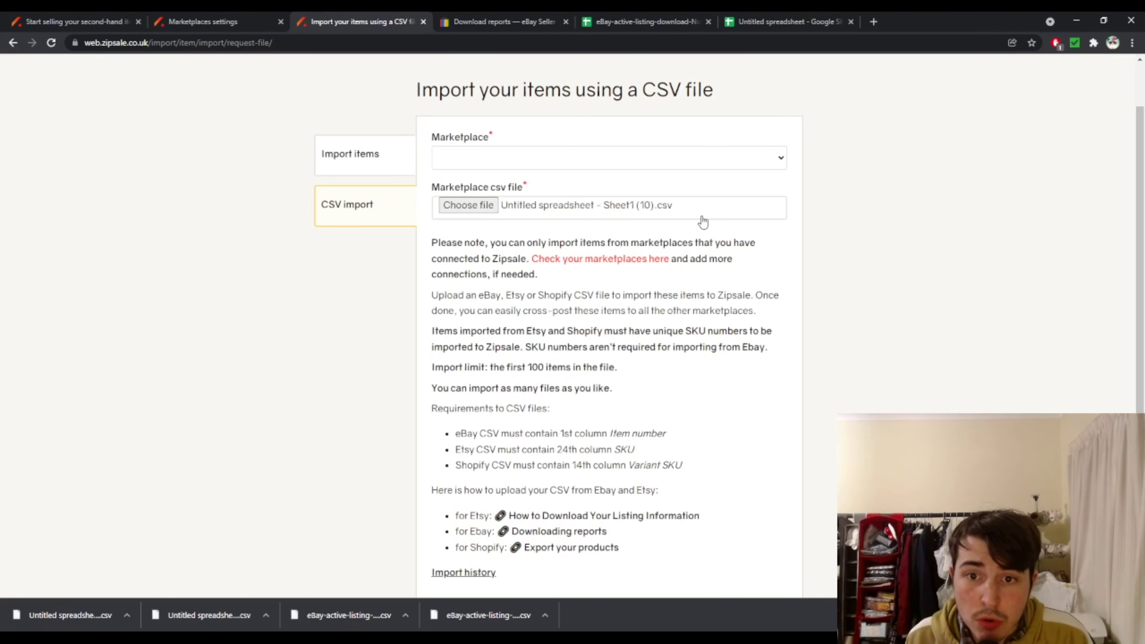
scroll(763, 207, "down", 3)
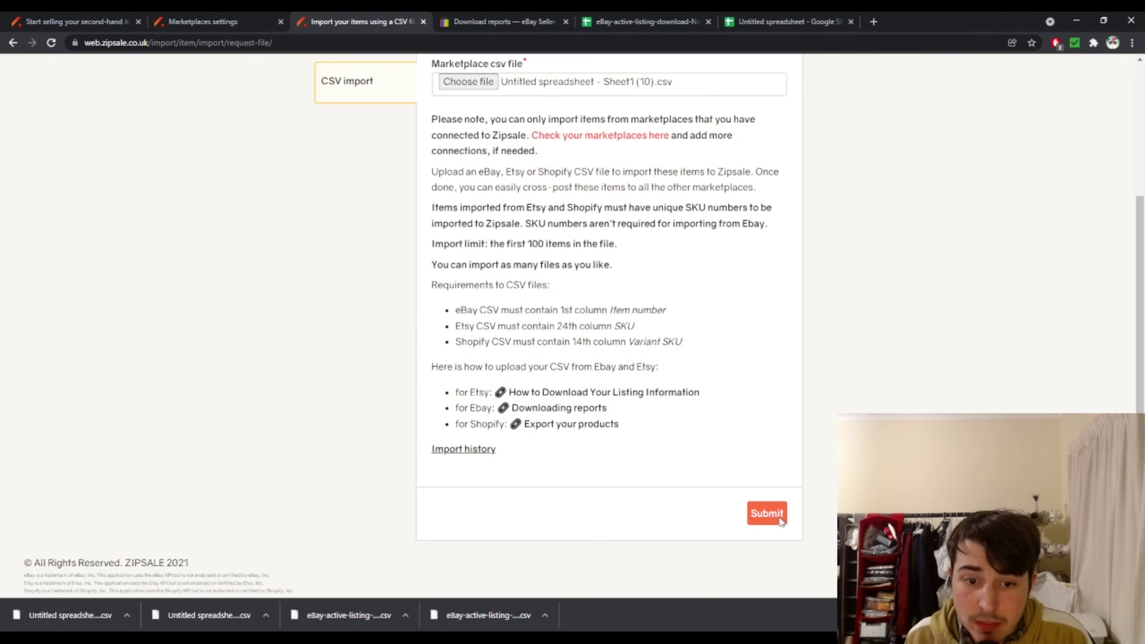
left_click(776, 514)
scroll(796, 355, "up", 3)
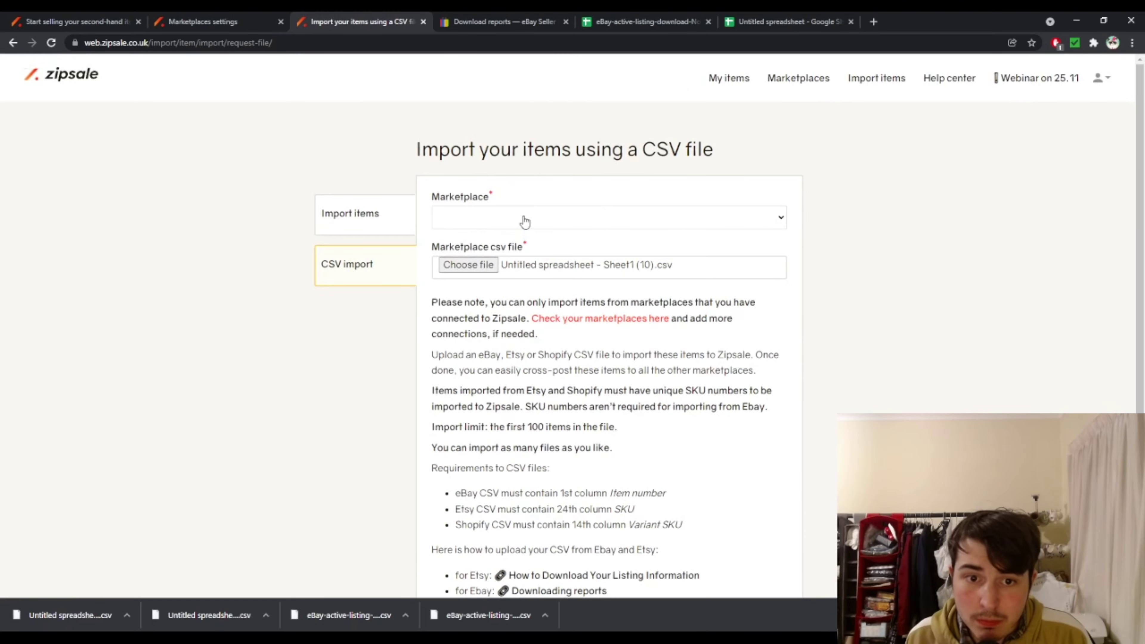
left_click(513, 251)
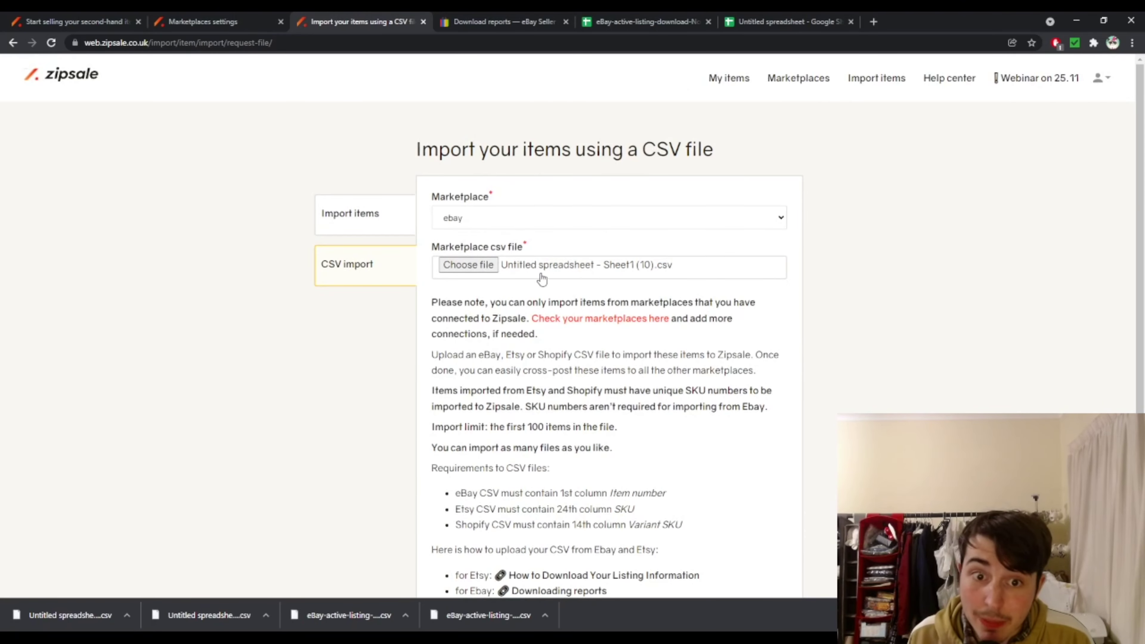
scroll(501, 226, "down", 4)
left_click(766, 519)
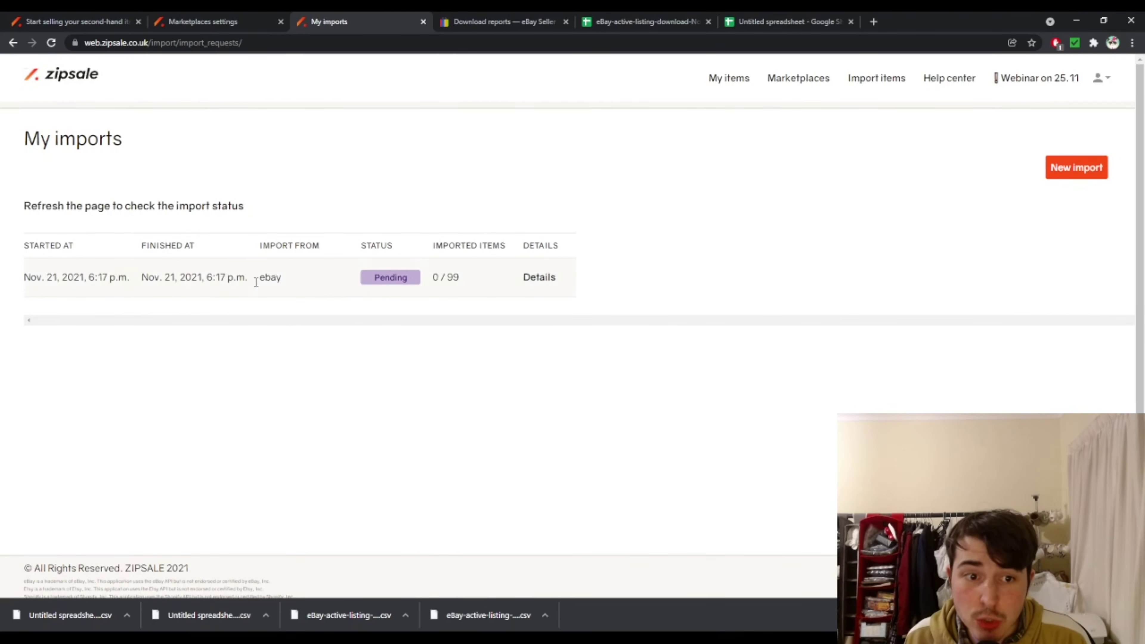
- Start a new import with ebay as the marketplace and the CSV import option
left_click_drag(434, 279, 467, 282)
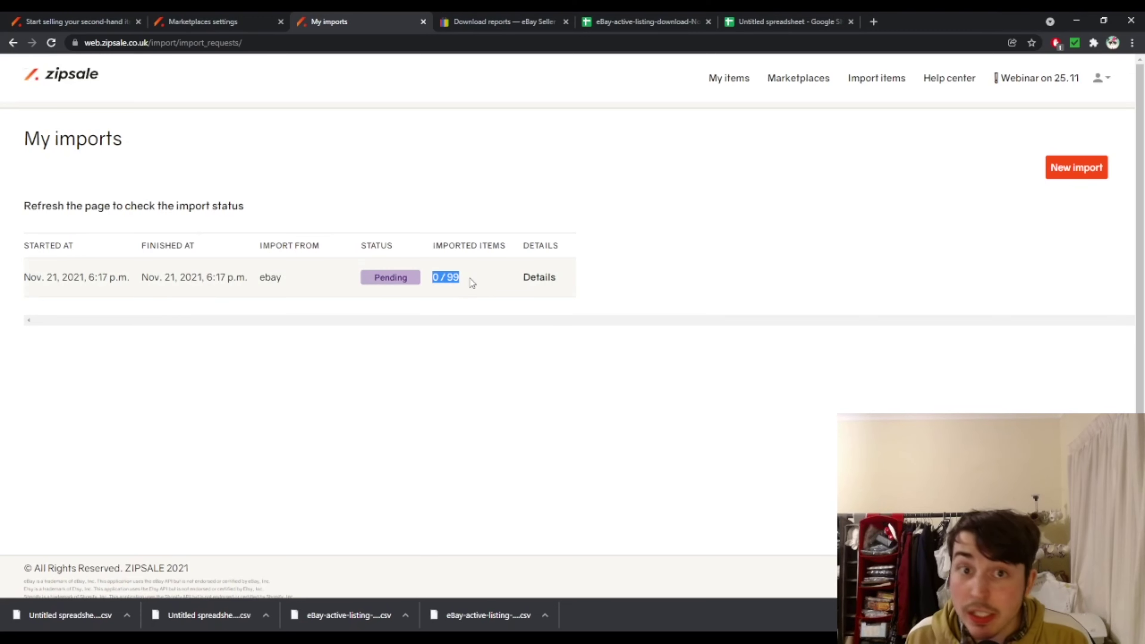
left_click(565, 183)
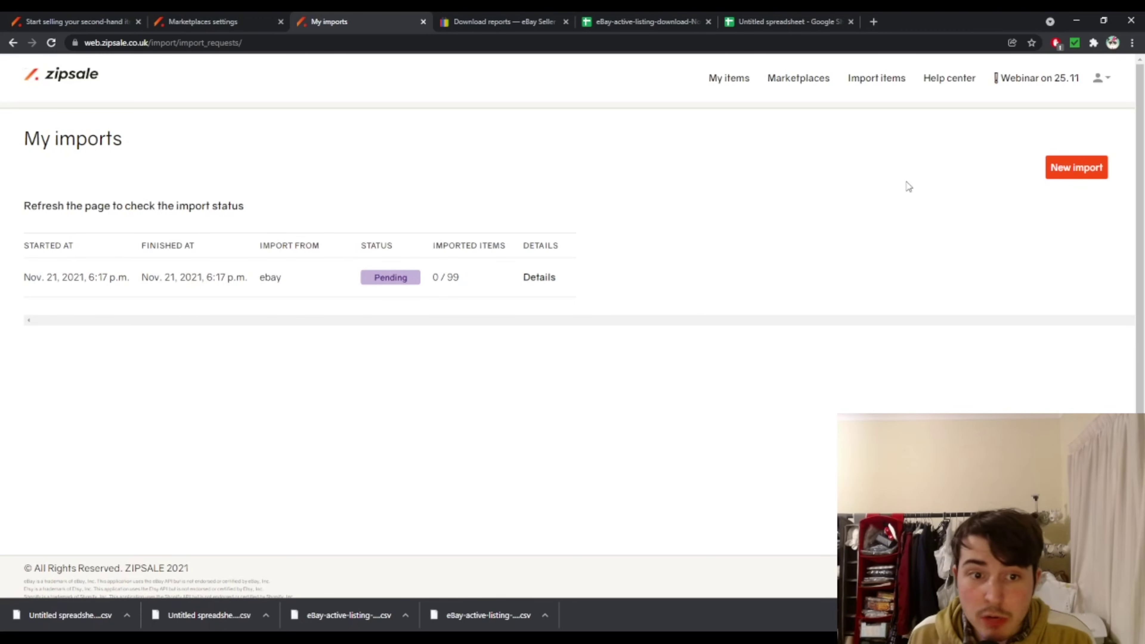
left_click(1060, 172)
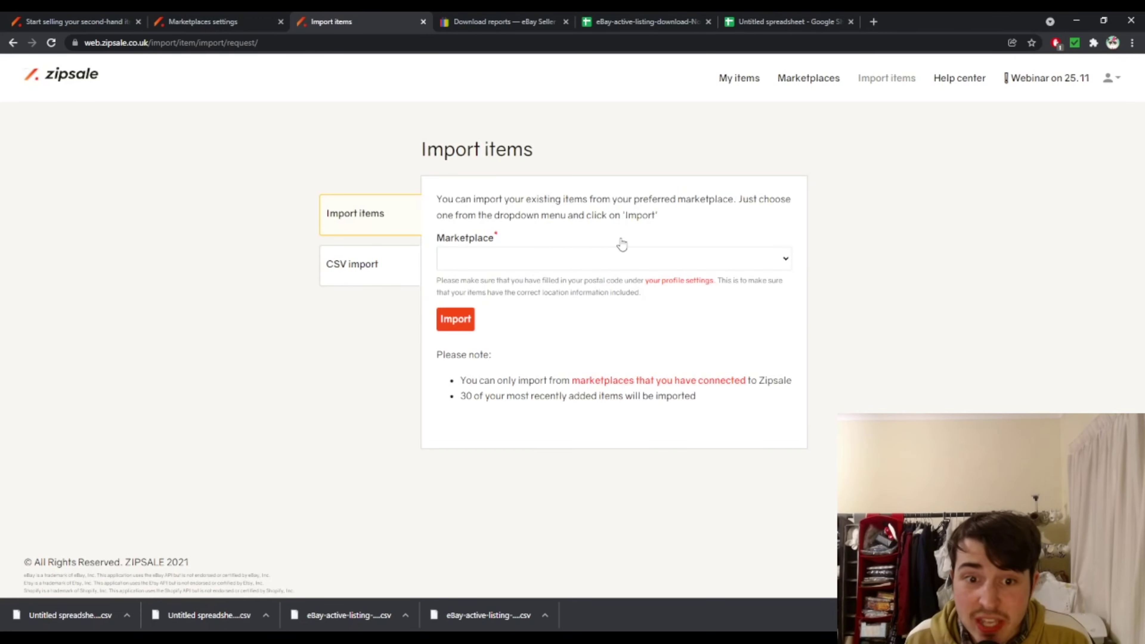
left_click(520, 258)
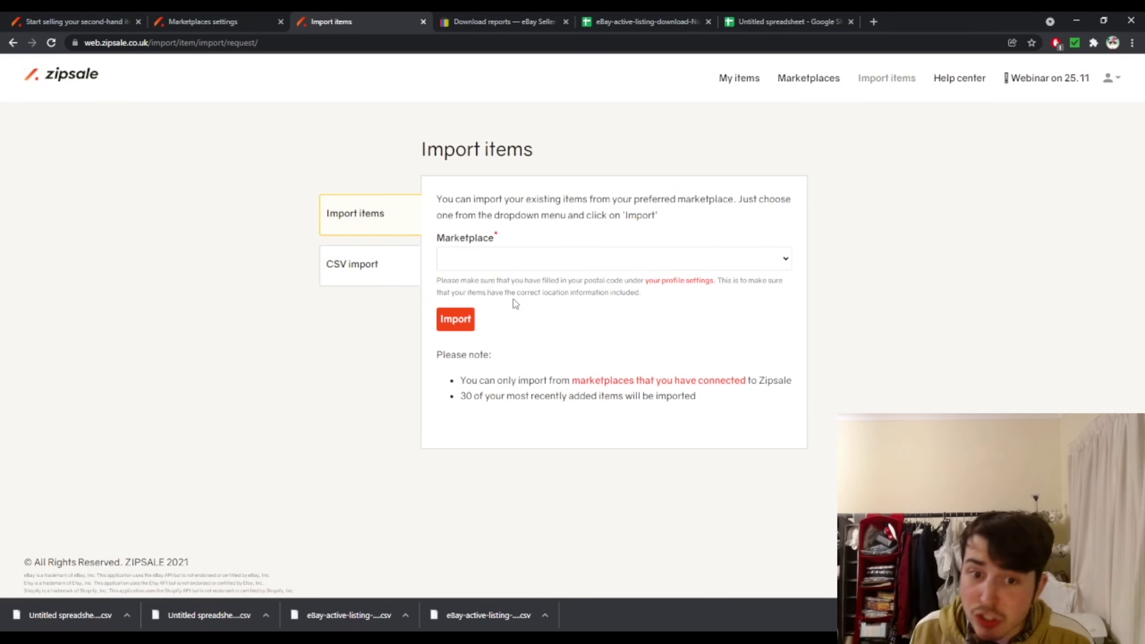
left_click(501, 303)
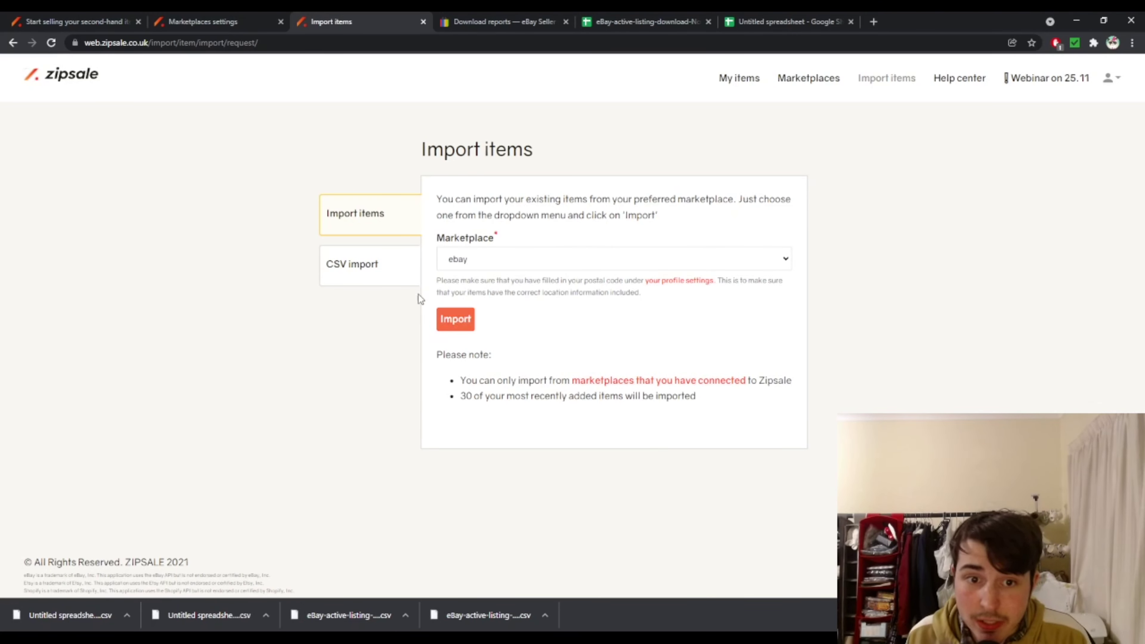
left_click(351, 264)
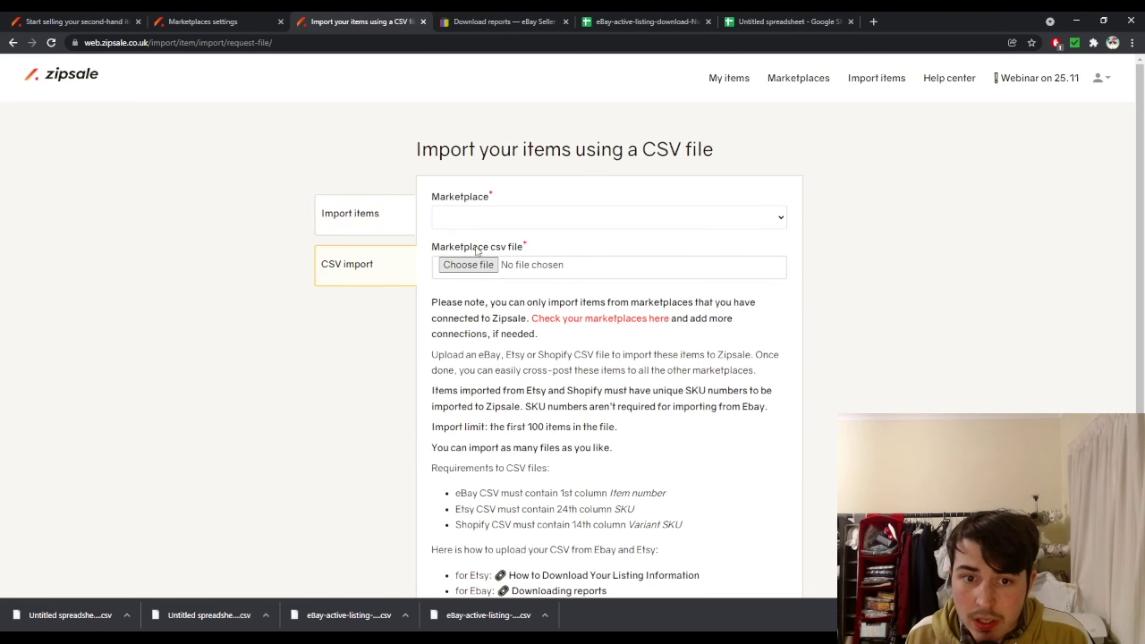
- Submit 'Sheet1 (11).csv' as the second eBay import and refresh the page
left_click(489, 266)
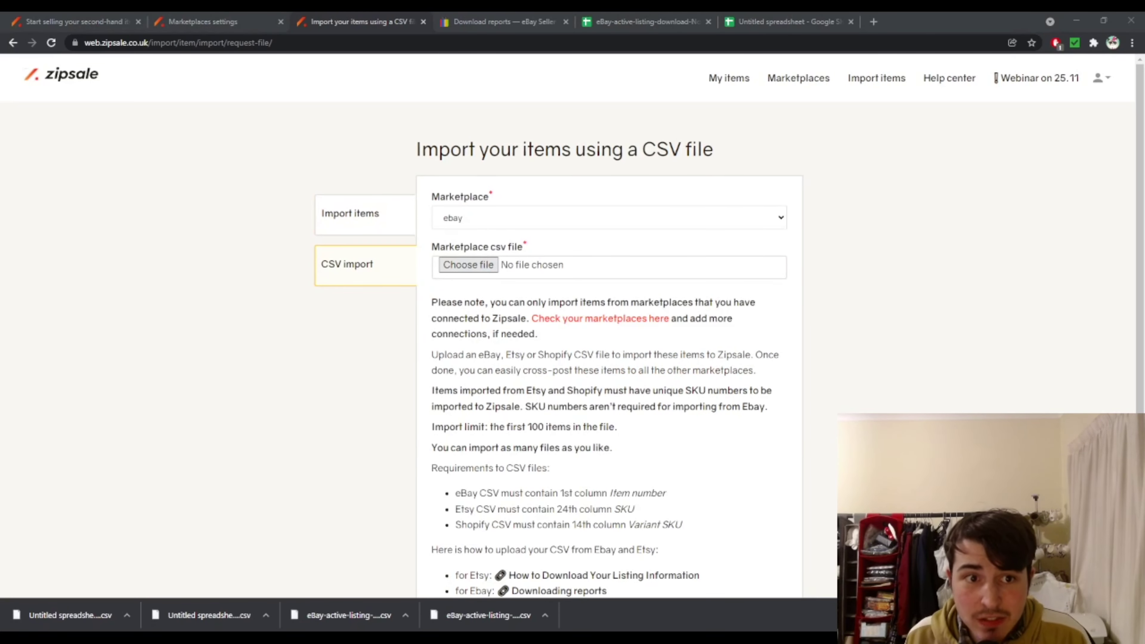
scroll(356, 378, "down", 4)
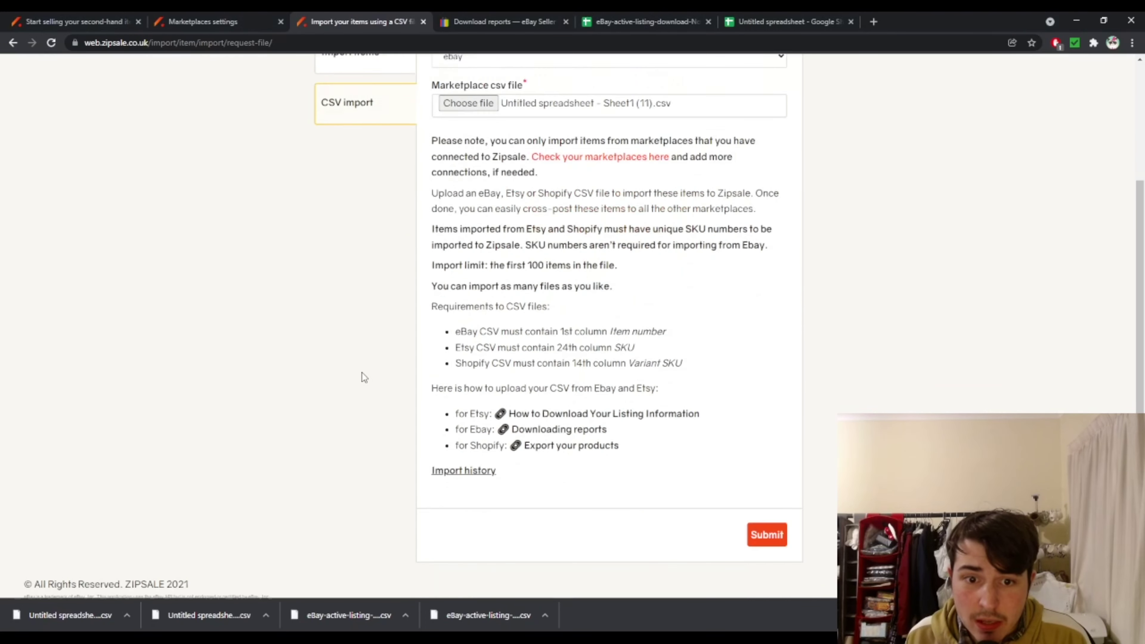
left_click(757, 518)
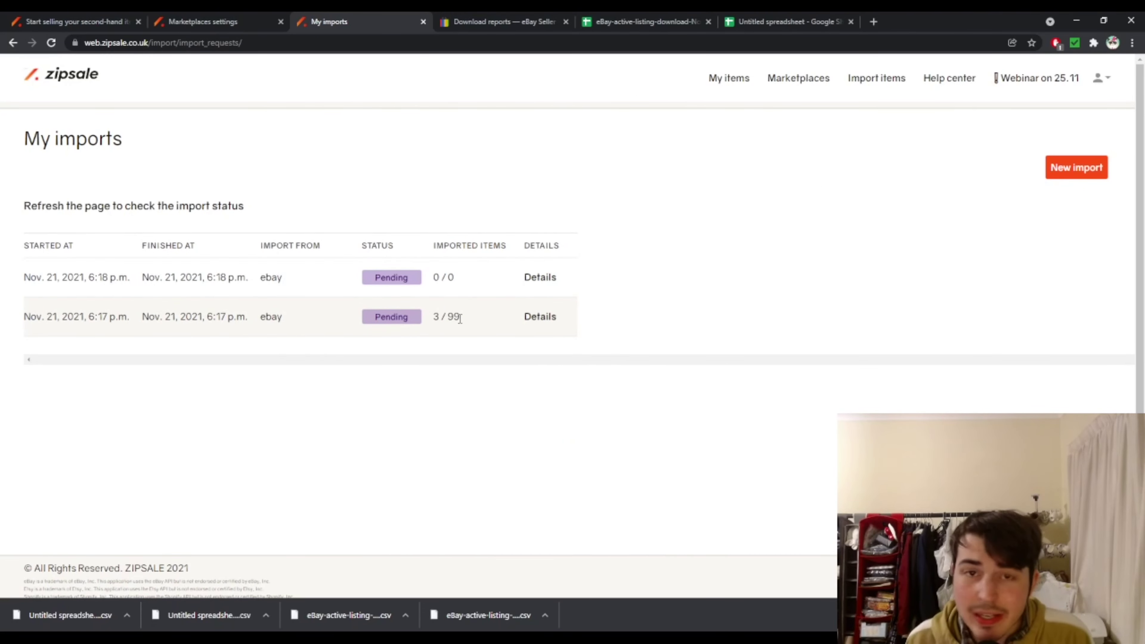
key("F5")
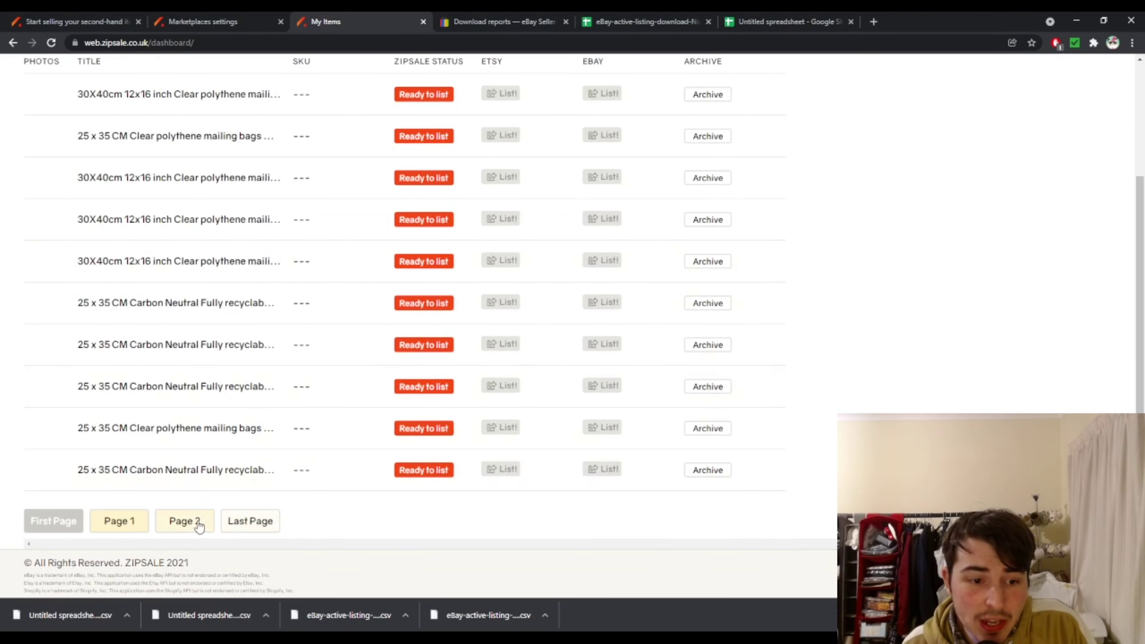
- Browse pages 2 and 3 of My items to check the imported listings
left_click(199, 525)
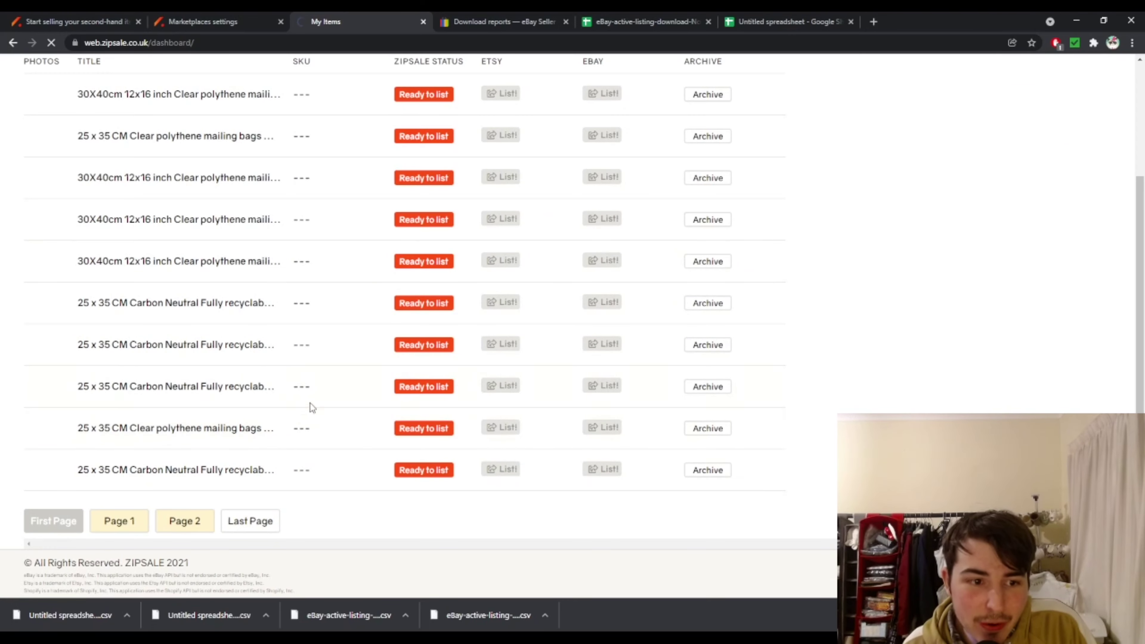
scroll(239, 427, "down", 4)
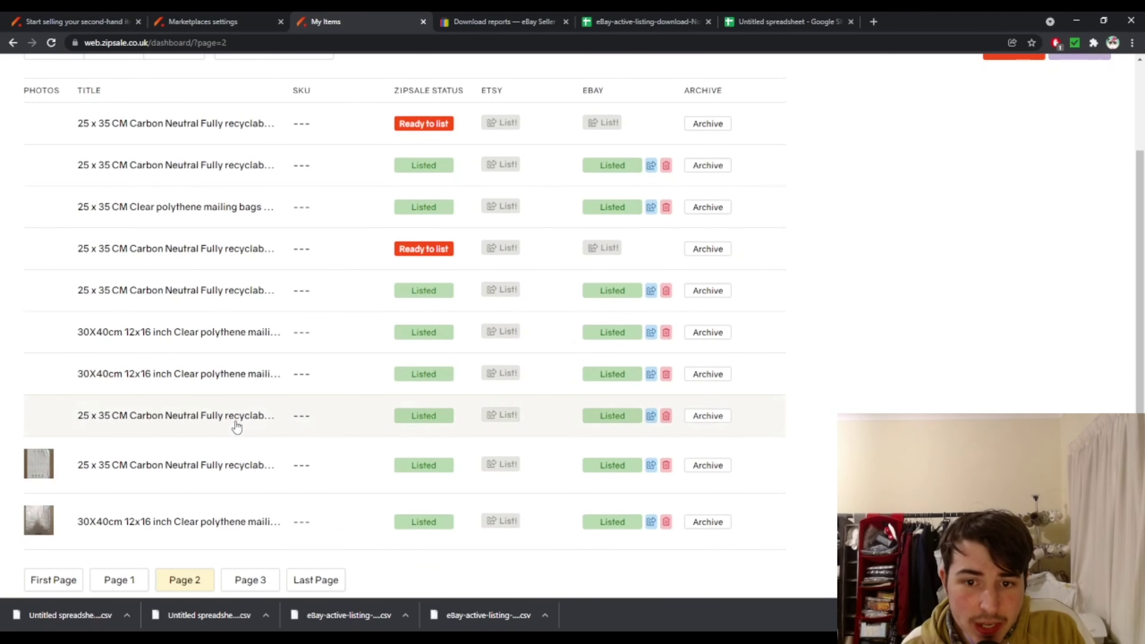
left_click(232, 526)
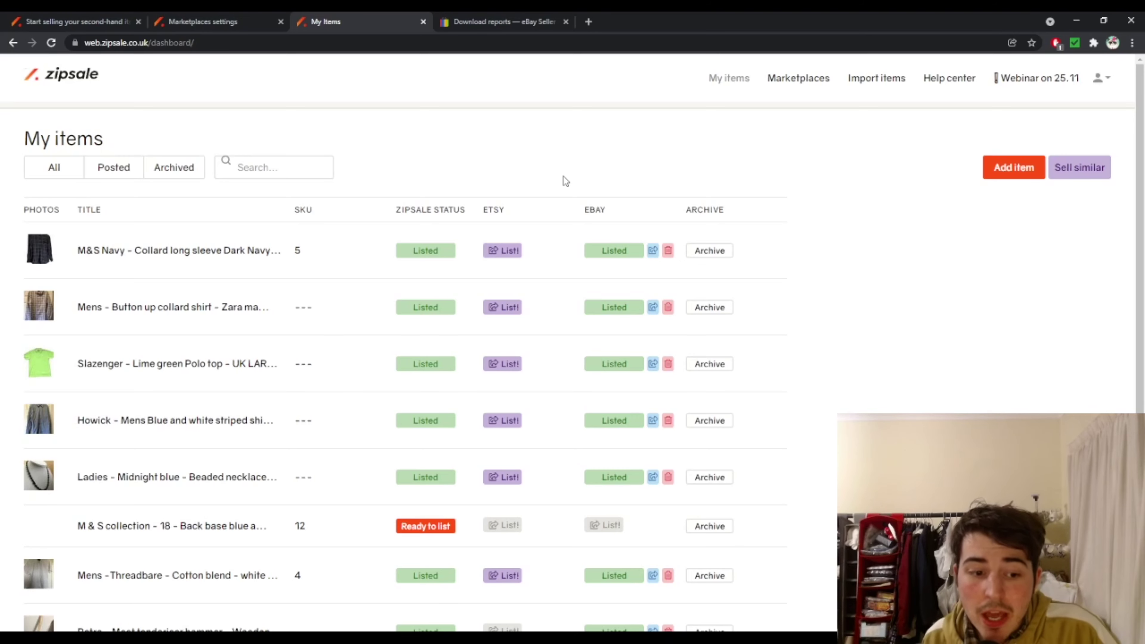
- On page 2 of My items, open the Set of 7 Miss matched side plates listing on eBay
scroll(473, 287, "down", 4)
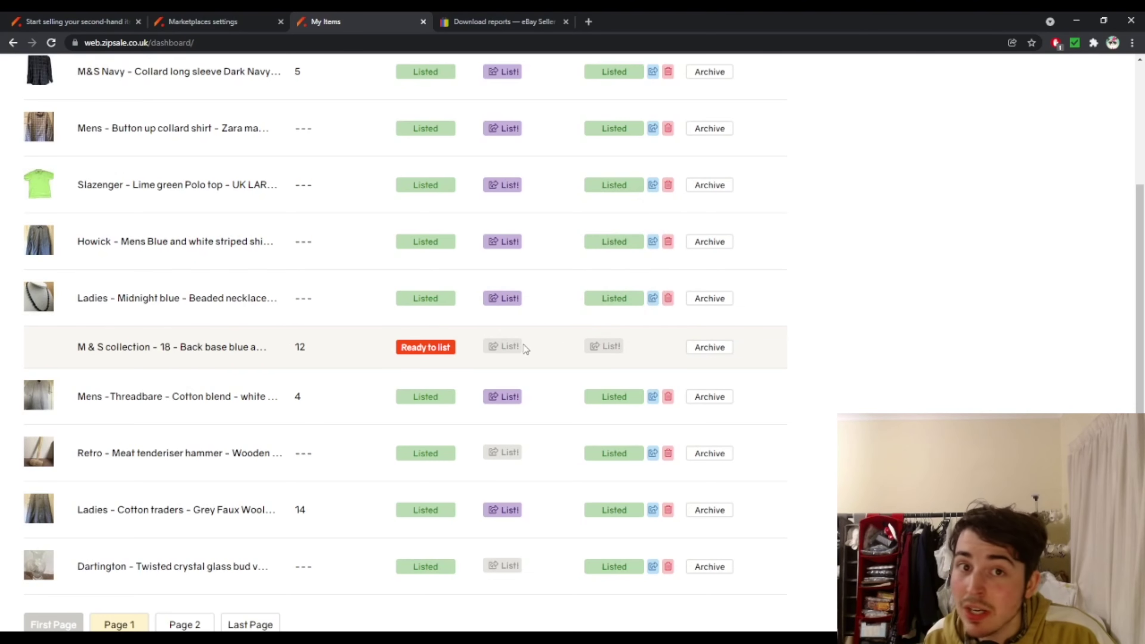
mouse_move(518, 345)
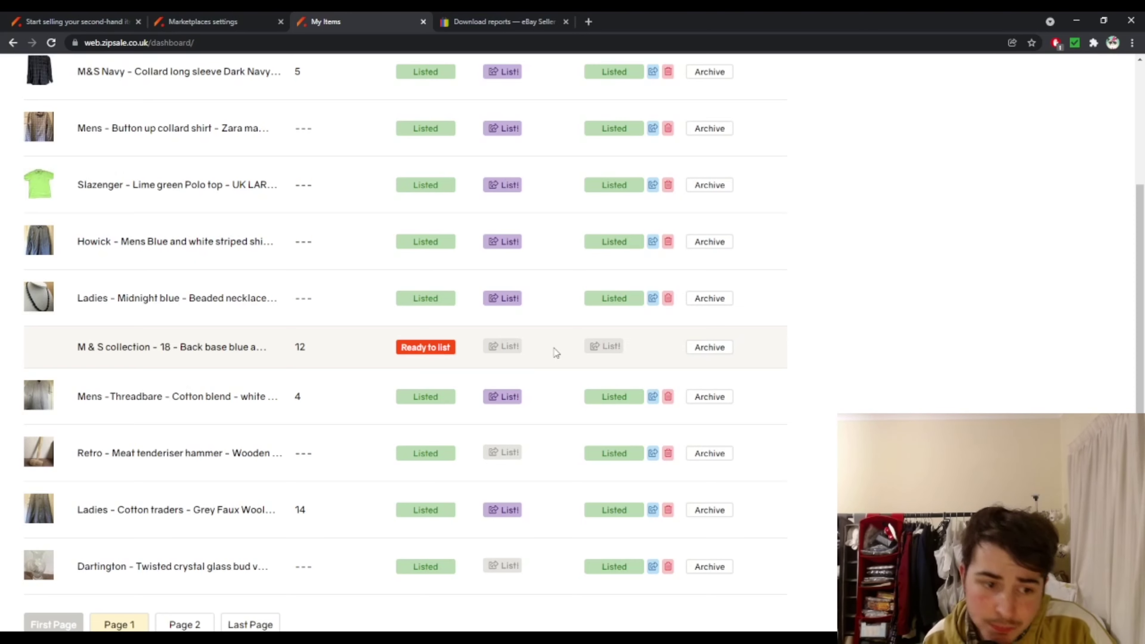
scroll(550, 352, "up", 4)
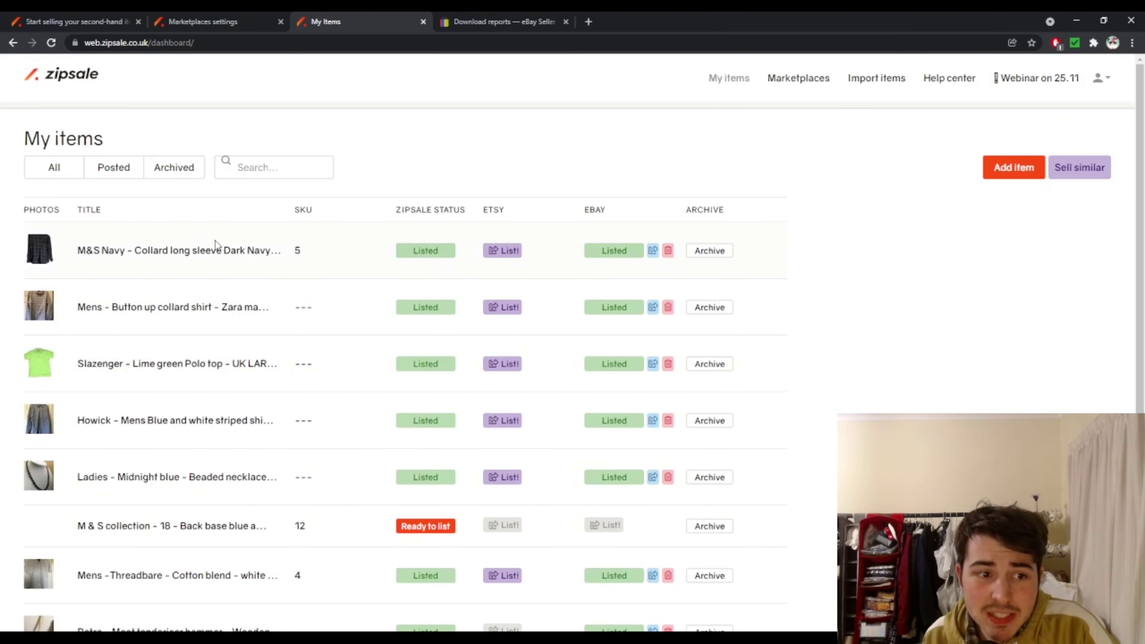
scroll(217, 246, "down", 5)
left_click(168, 559)
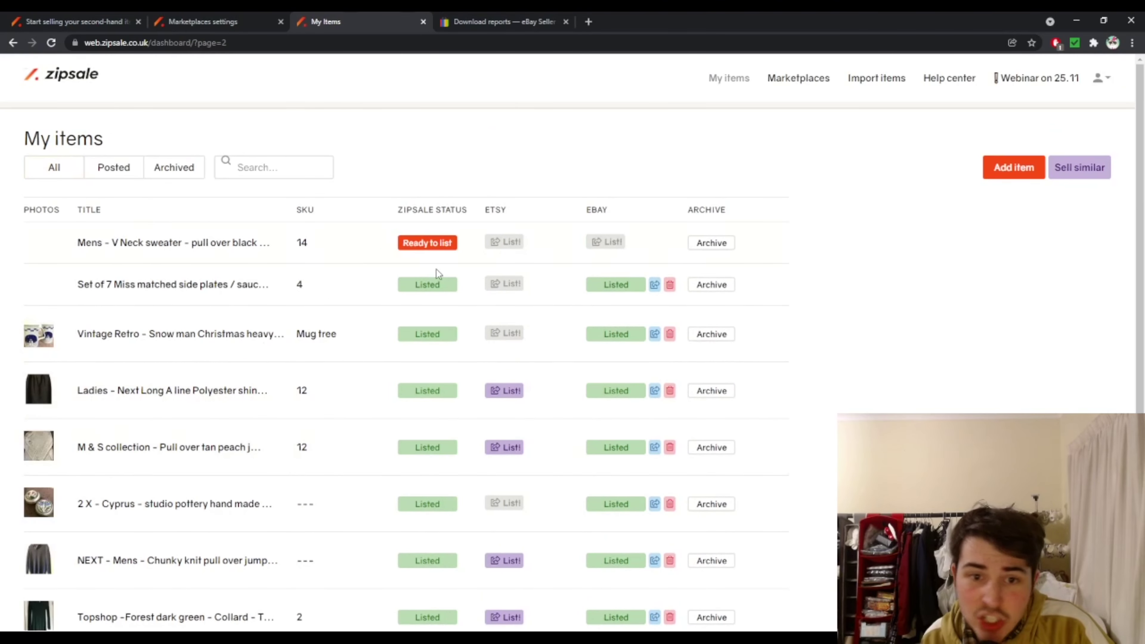
left_click(653, 288)
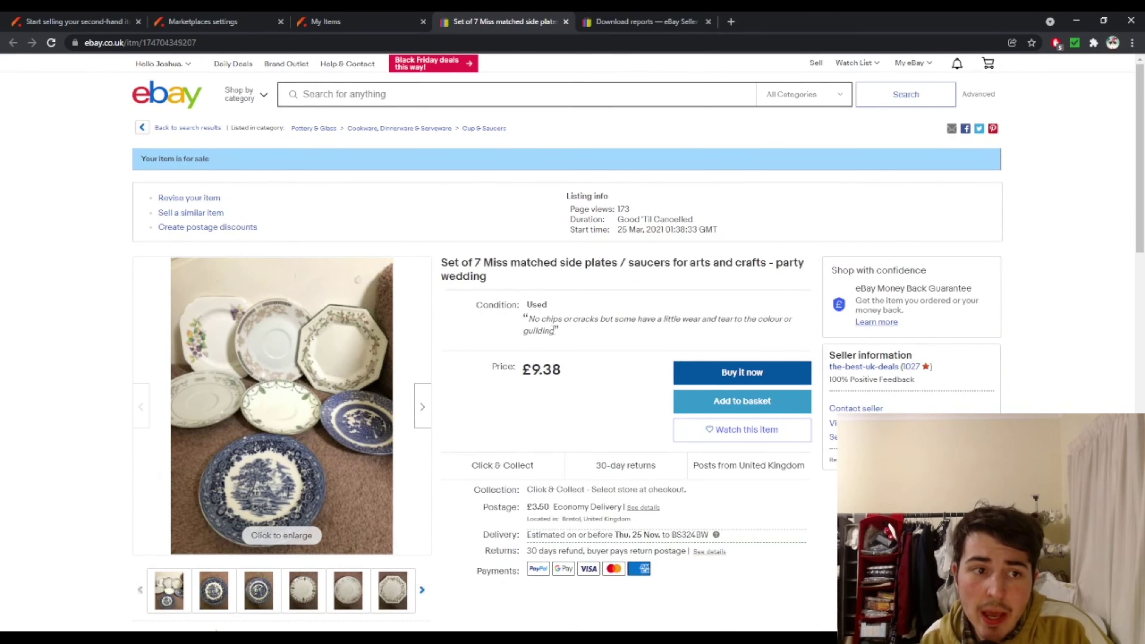
- Close the eBay side plates tab to return to Zipsale's My items page 2
left_click(566, 22)
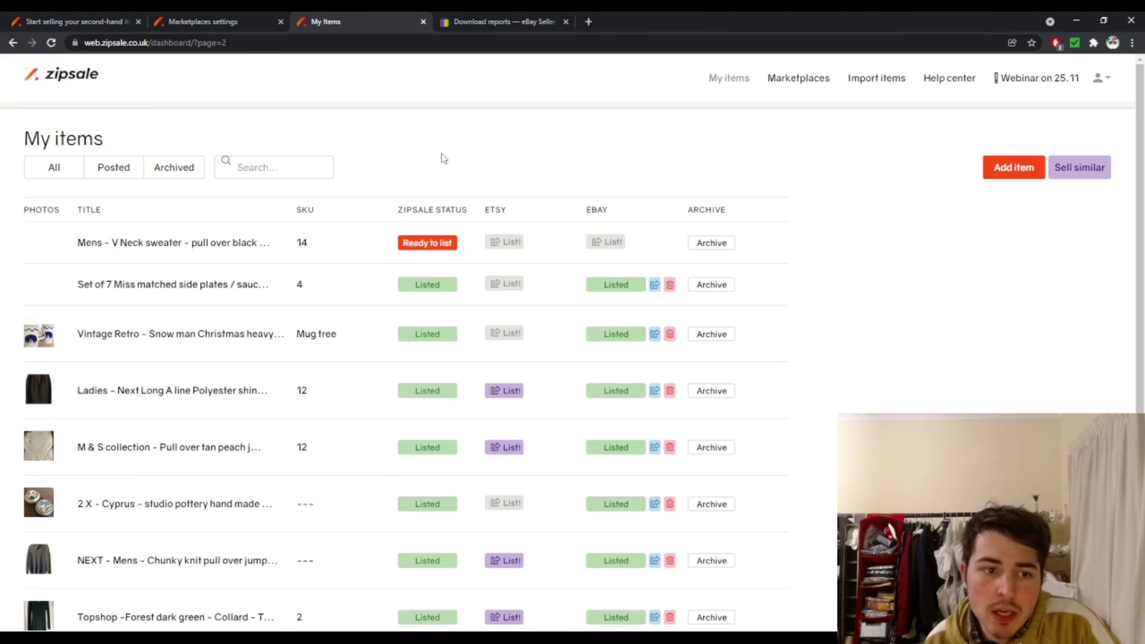
- Scroll the My items list to review the Listed eBay items and Depop column
scroll(187, 268, "down", 5)
scroll(269, 242, "up", 5)
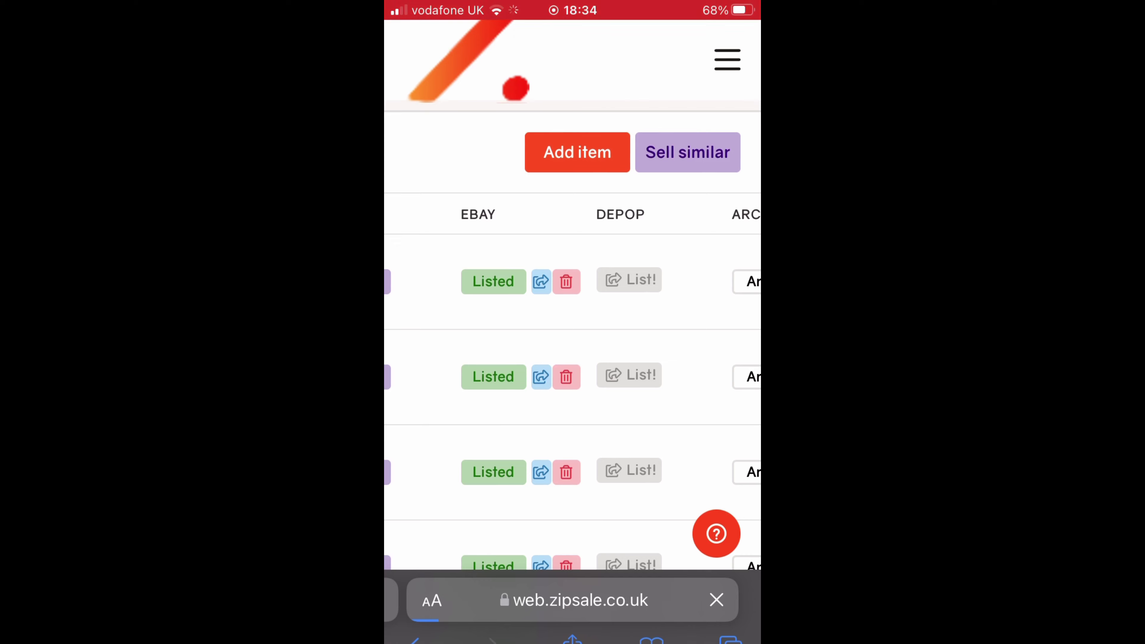
- Start a new item from Upload images and review the blank Create item form down to Save as draft
scroll(572, 332, "down", 3)
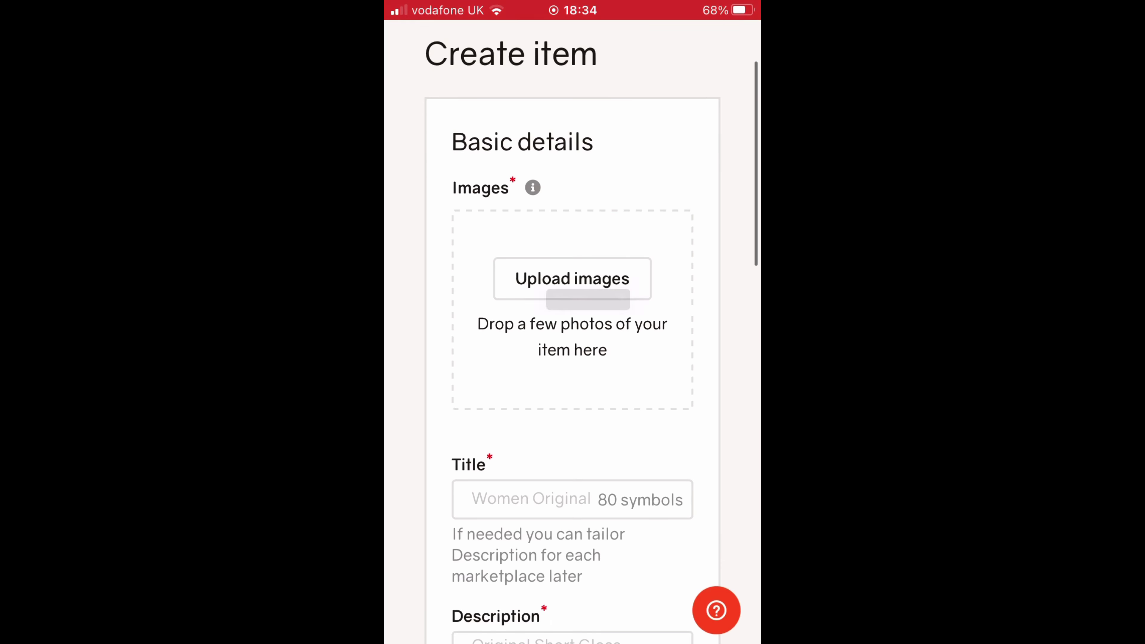
left_click(573, 279)
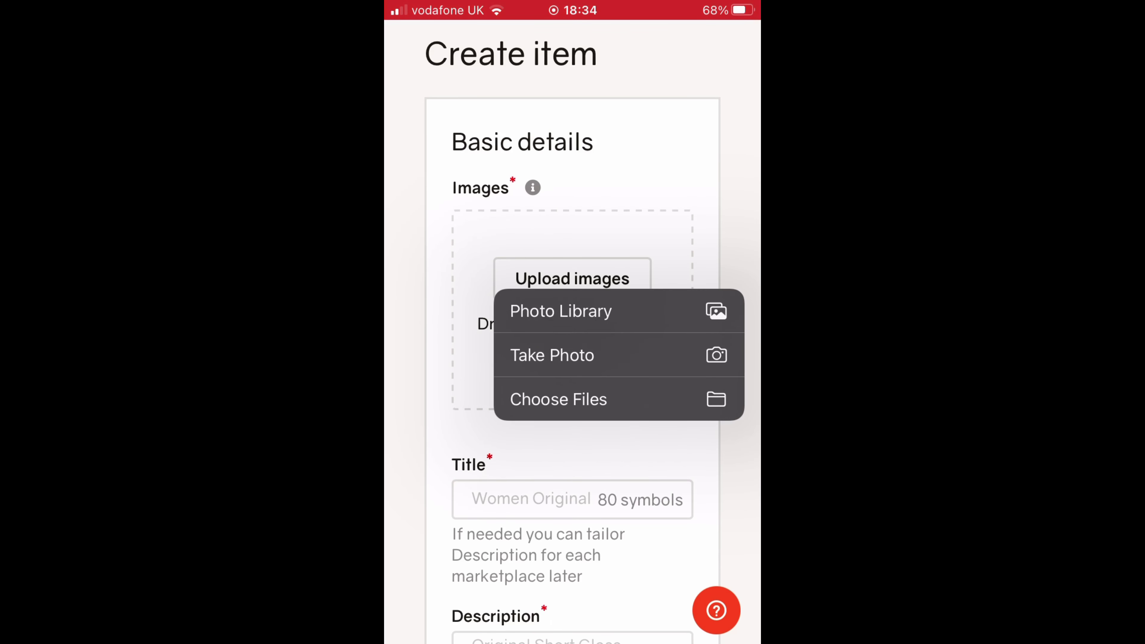
scroll(573, 332, "down", 10)
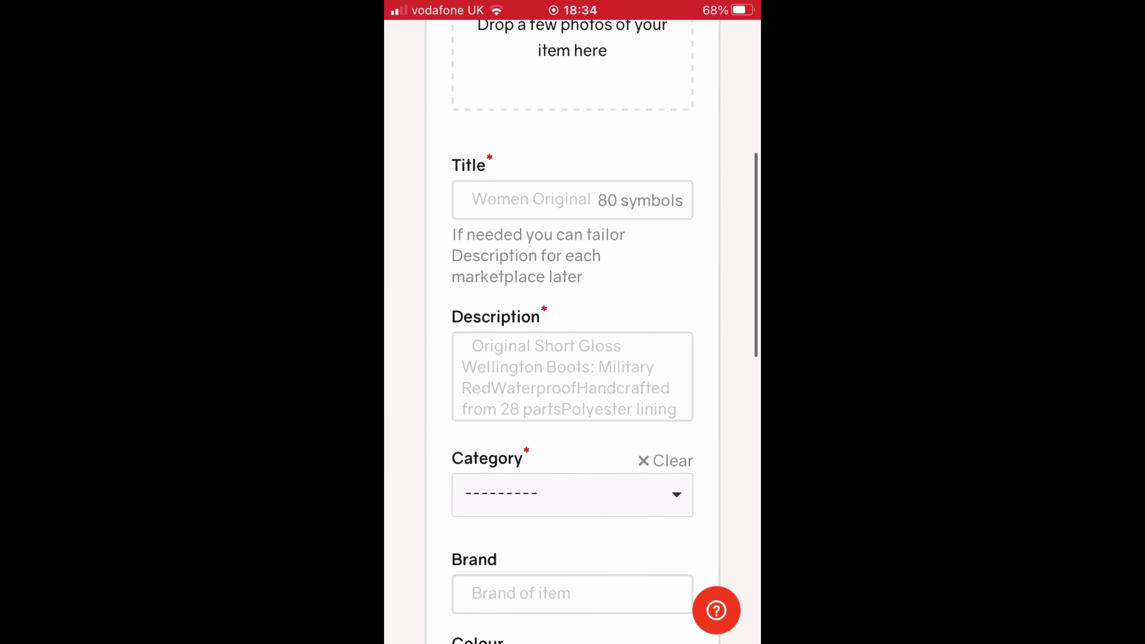
scroll(573, 332, "down", 10)
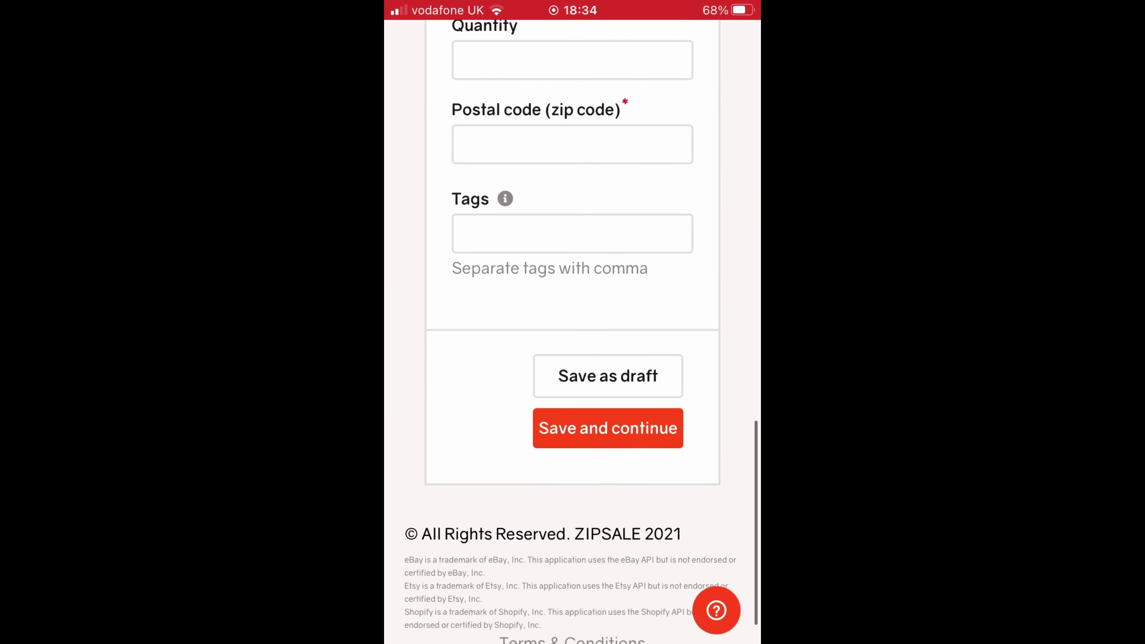